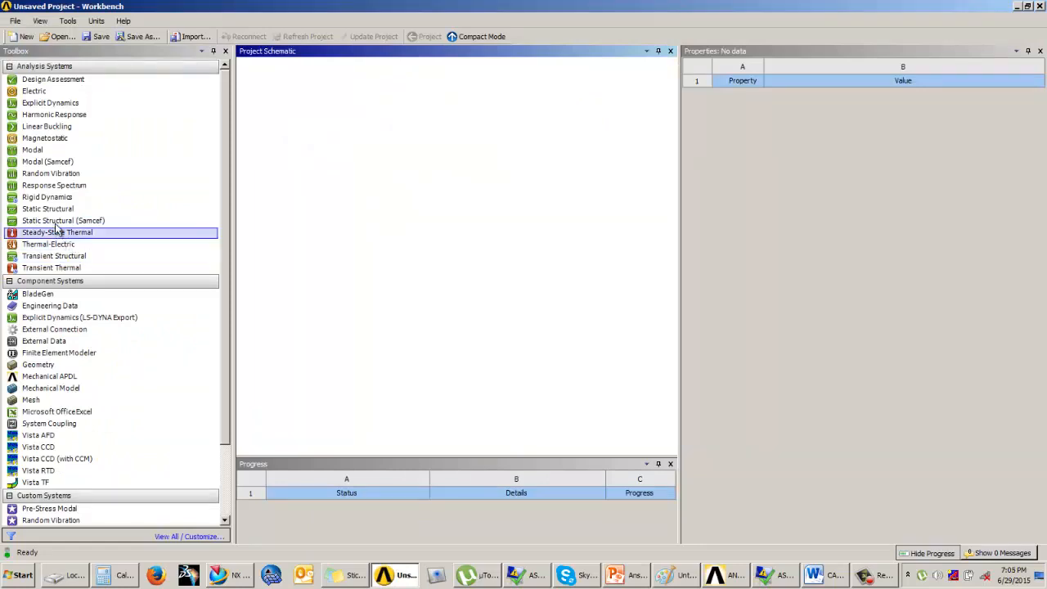
Step: Add a Modal analysis system to the project schematic and open its engineering data
left_click_drag(46, 154, 302, 131)
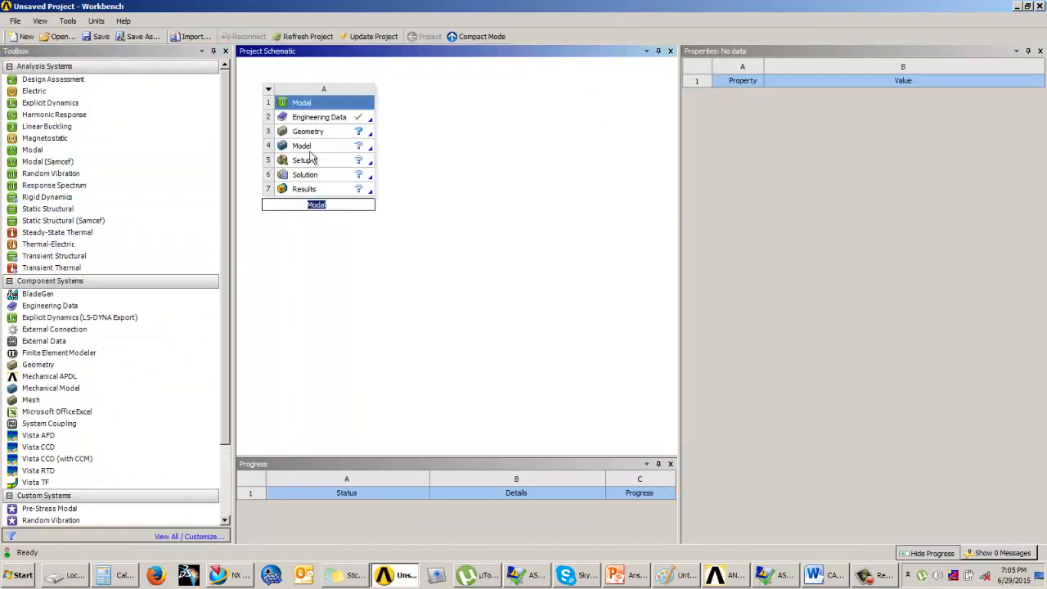
left_click(315, 121)
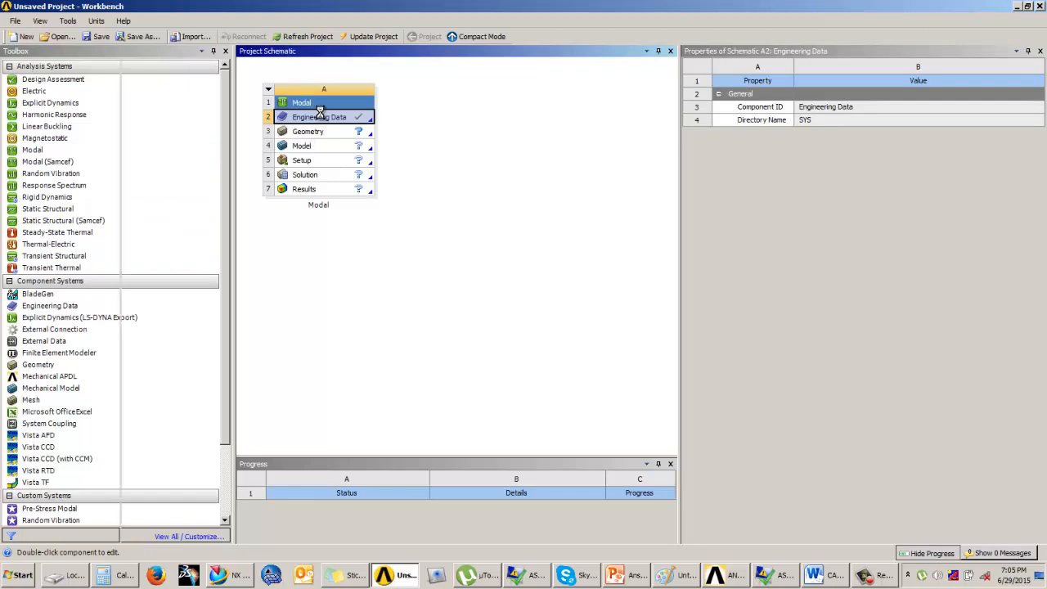
double_click(323, 119)
Step: Add Aluminum Alloy from the General Materials library to the engineering data and return to the project
left_click(575, 35)
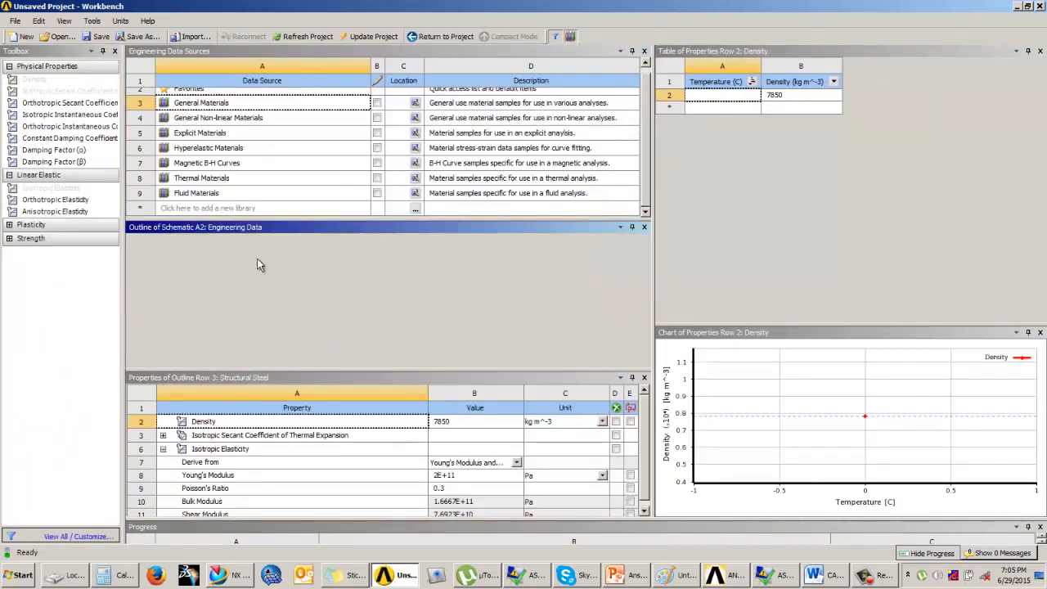
scroll(642, 311, "up", 3)
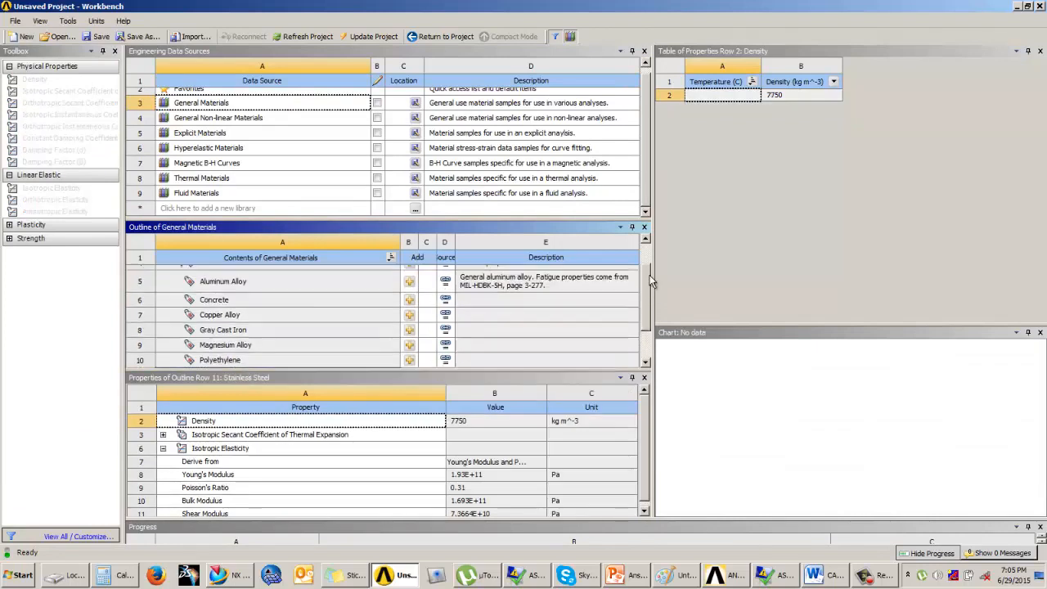
left_click(385, 321)
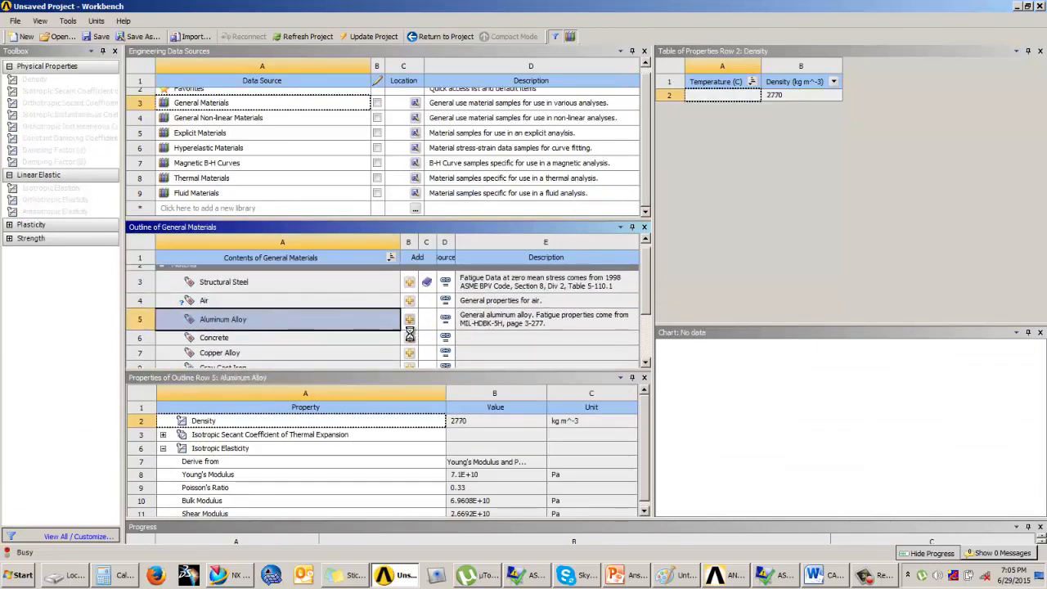
left_click(409, 319)
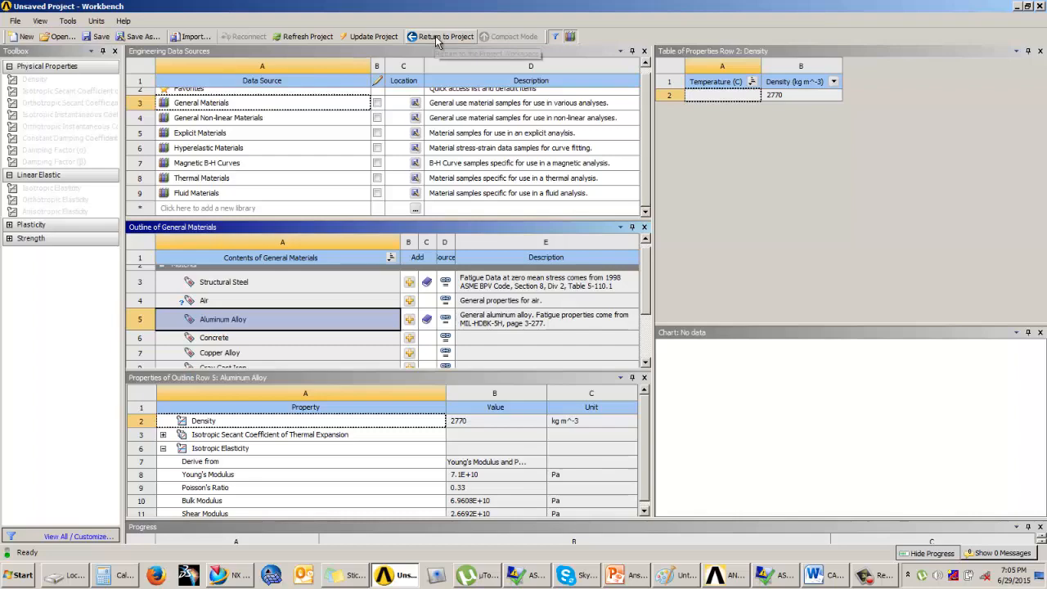
left_click(554, 36)
left_click(425, 43)
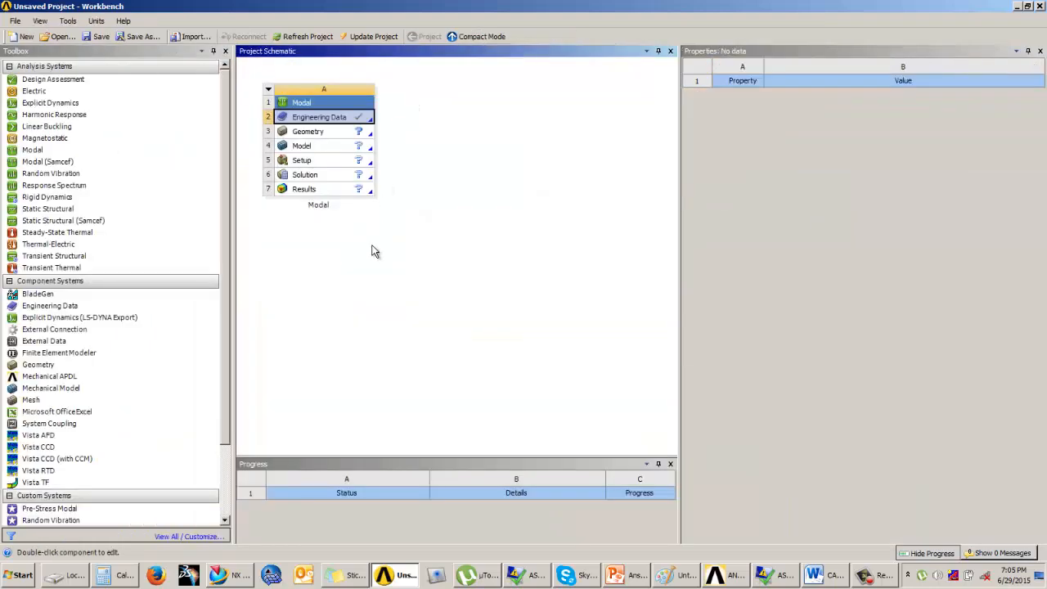
Step: Import the file "Geometry optimization Slice.stp" as the geometry of the Modal system
left_click(343, 134)
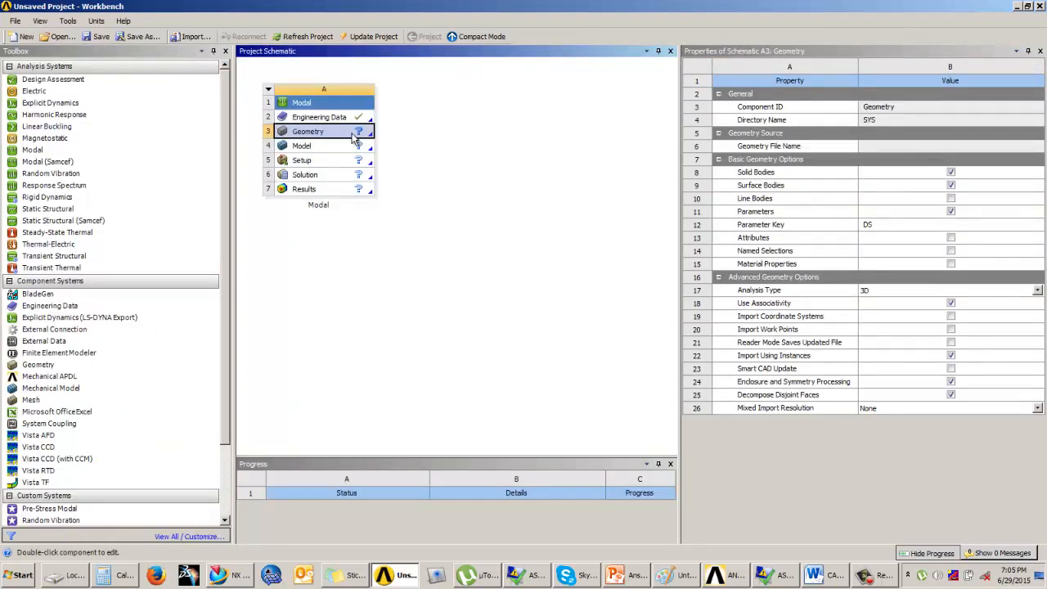
left_click(370, 138)
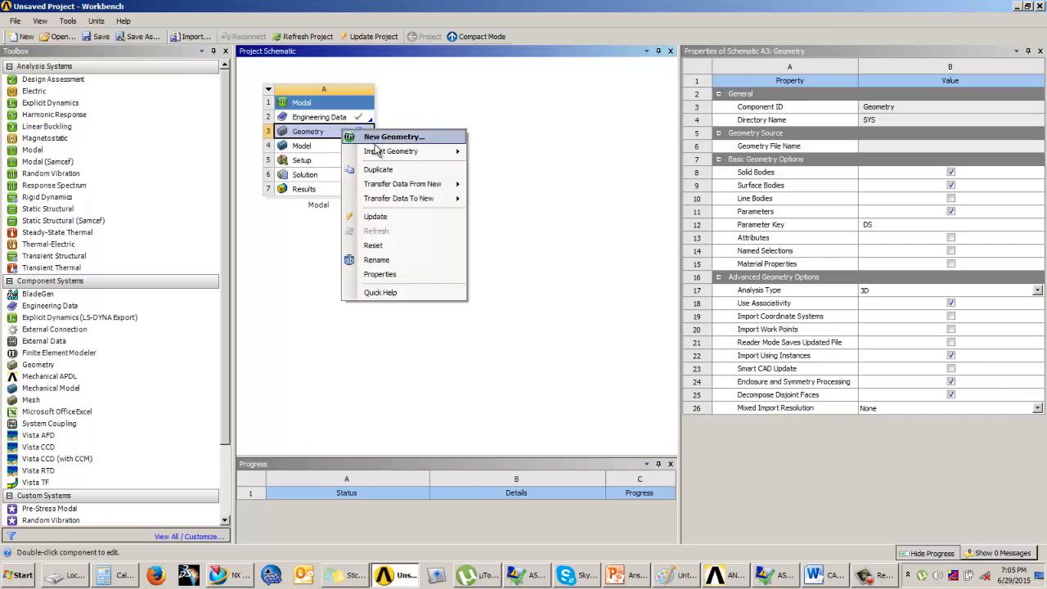
mouse_move(383, 152)
left_click(533, 154)
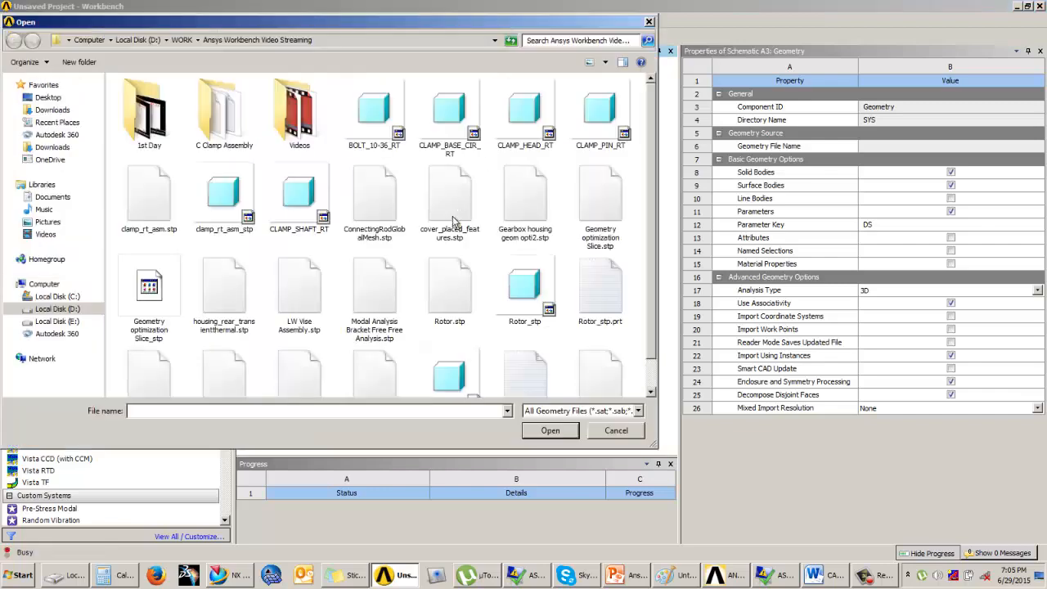
left_click(602, 212)
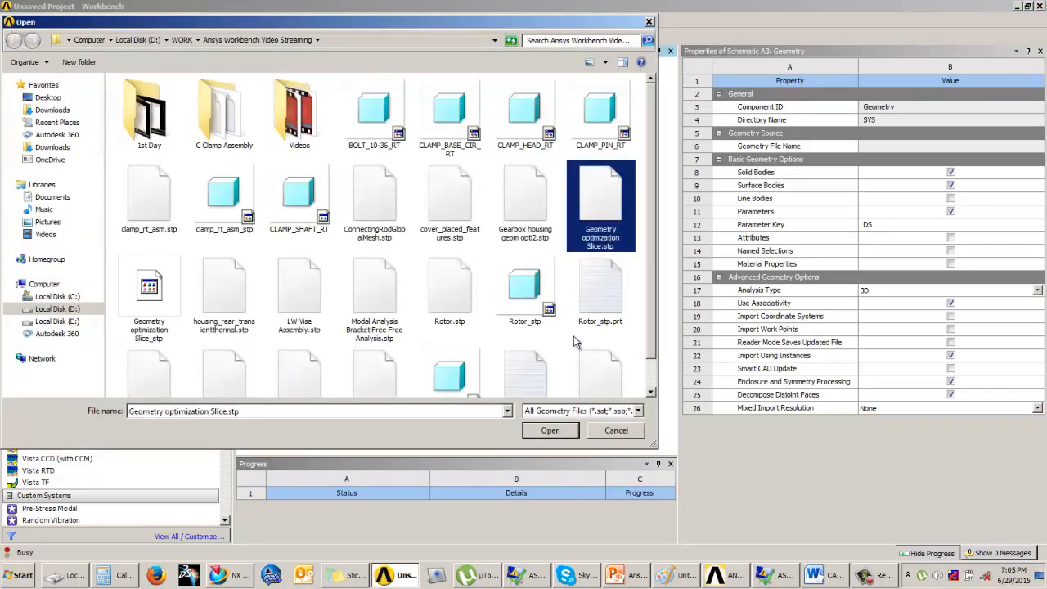
left_click(550, 431)
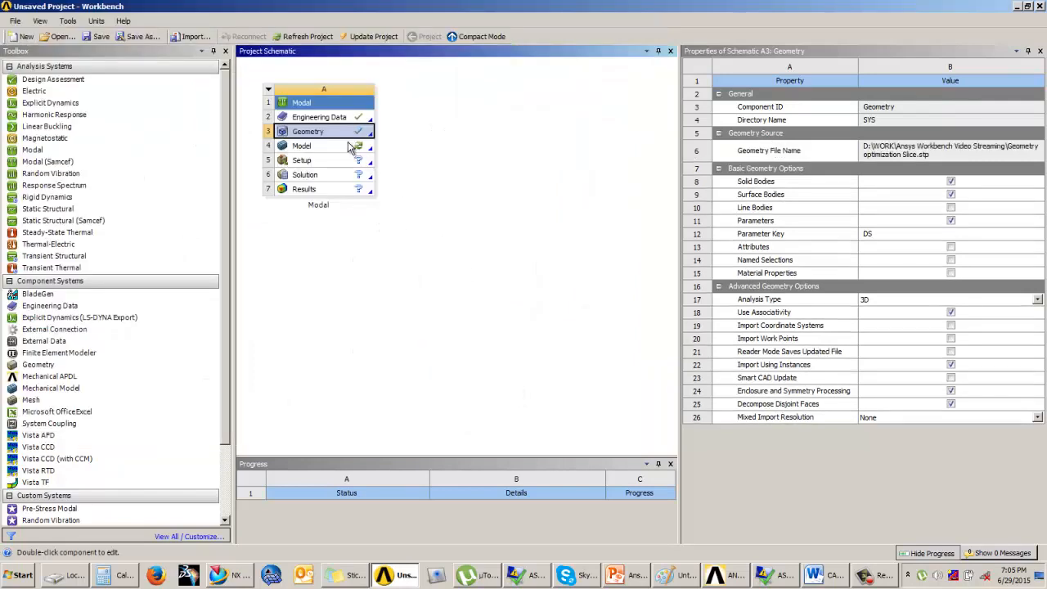
Step: Open the geometry in DesignModeler with millimeter as the length unit and generate the imported bracket
double_click(350, 139)
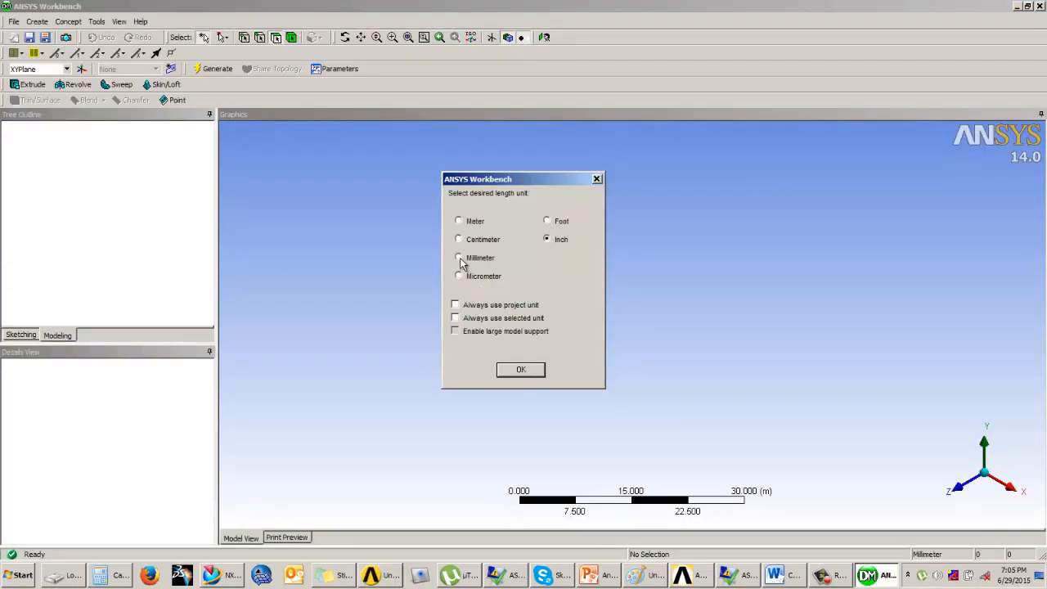
left_click(509, 373)
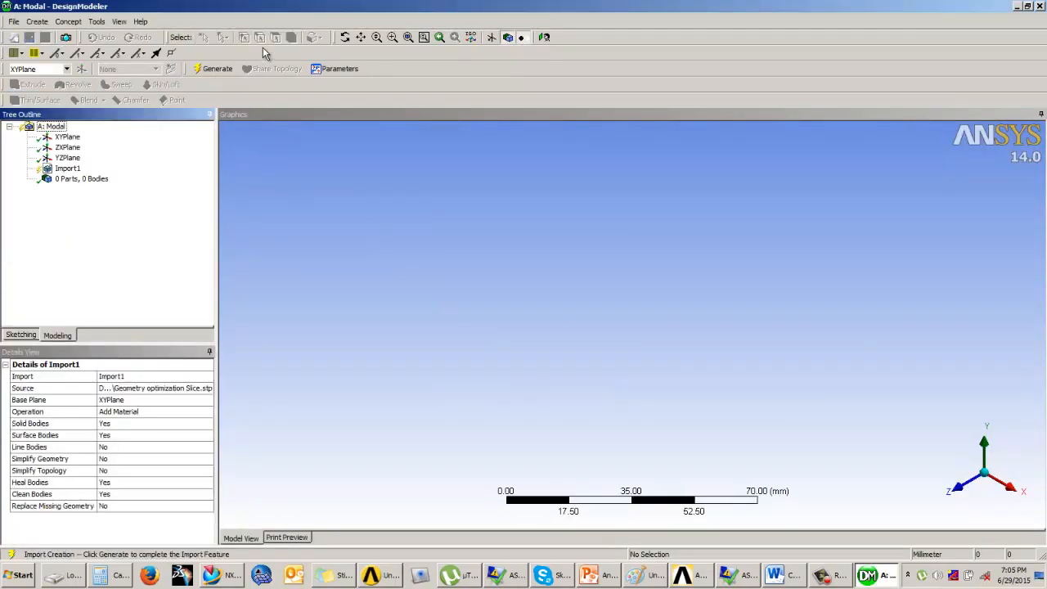
left_click(213, 68)
Step: Examine how the YZ, ZX and XY planes lie relative to the bracket to identify its symmetry plane
middle_click_drag(589, 362, 643, 264)
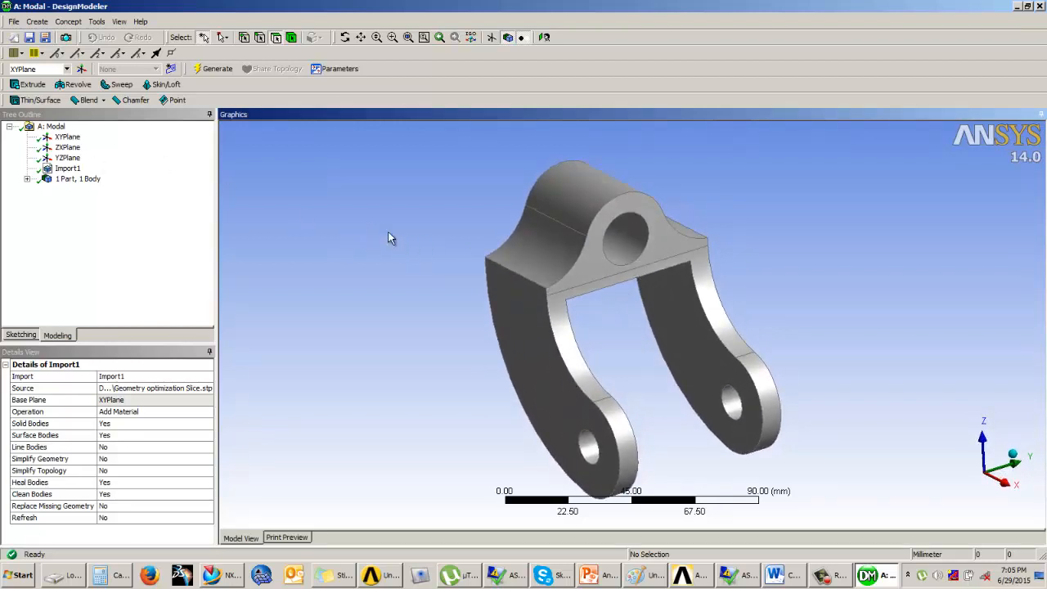
left_click(67, 157)
middle_click_drag(603, 256, 465, 262)
left_click(67, 148)
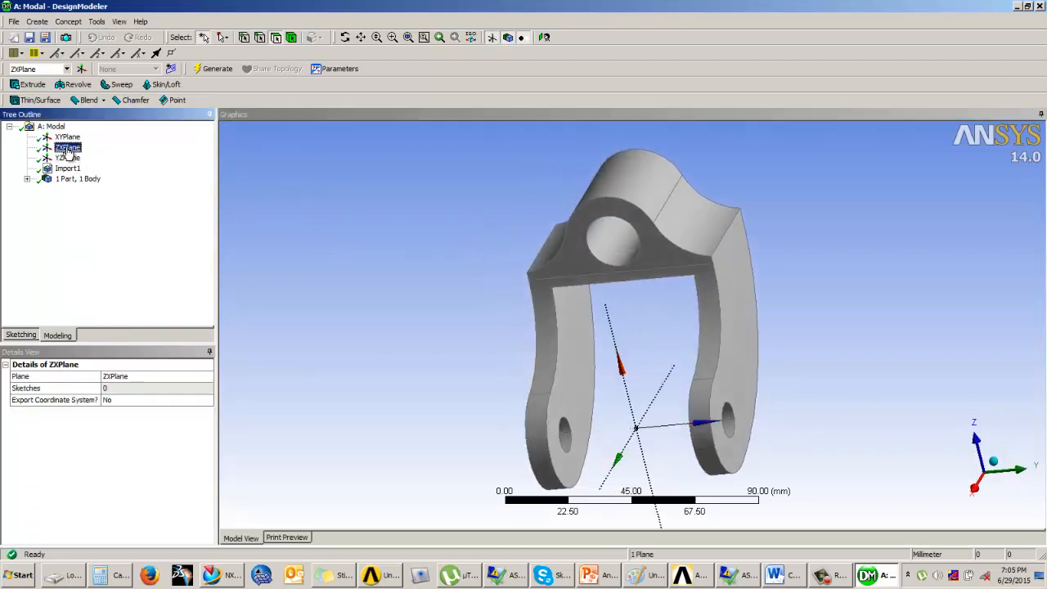
left_click(67, 136)
middle_click_drag(584, 273, 604, 281)
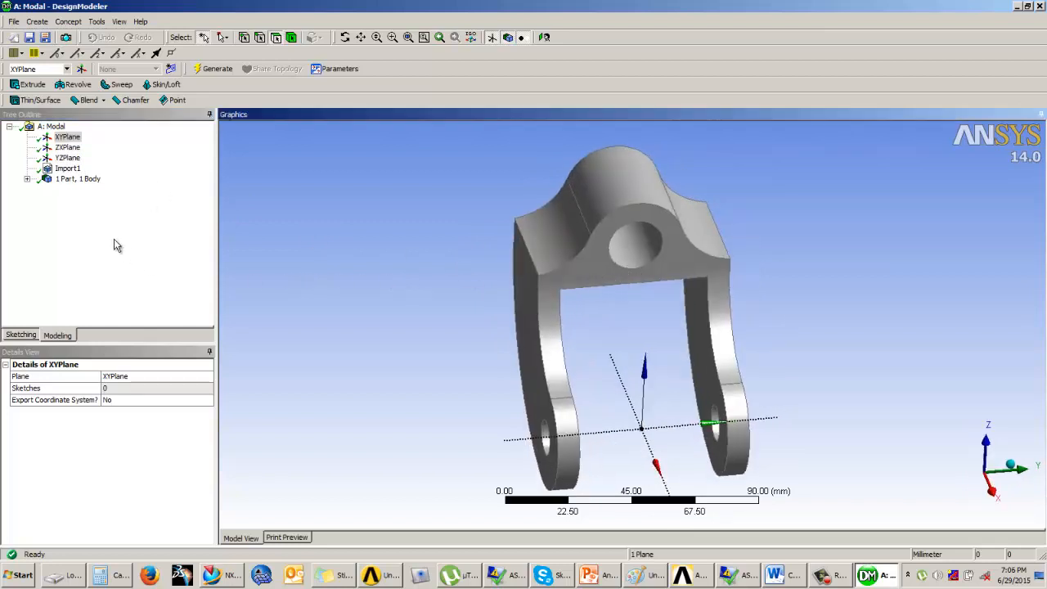
left_click(65, 148)
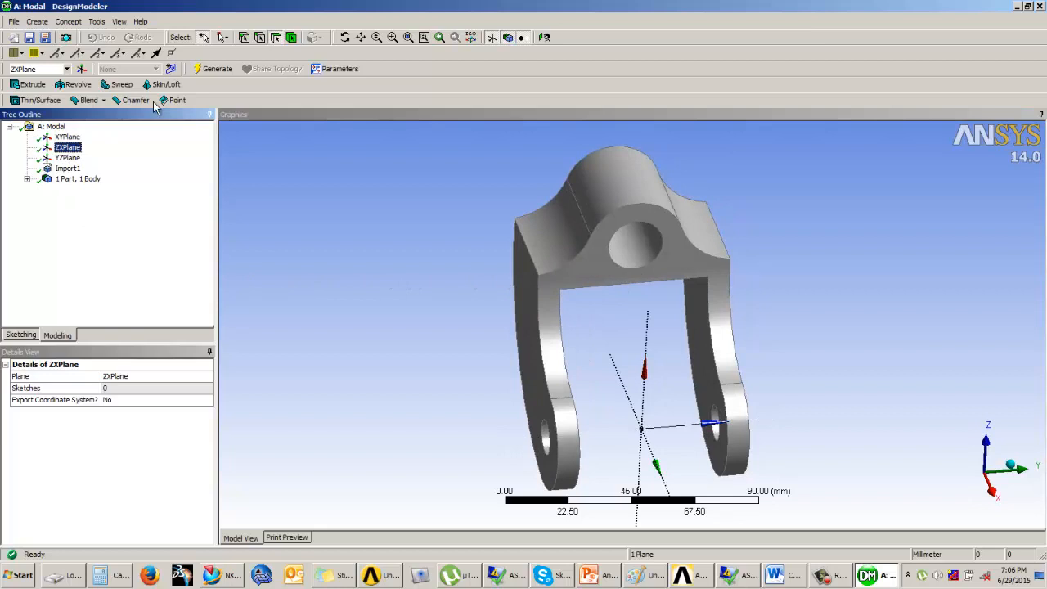
Step: Cut the bracket to one half with a Symmetry feature that uses ZXPlane as the symmetry plane
left_click(97, 21)
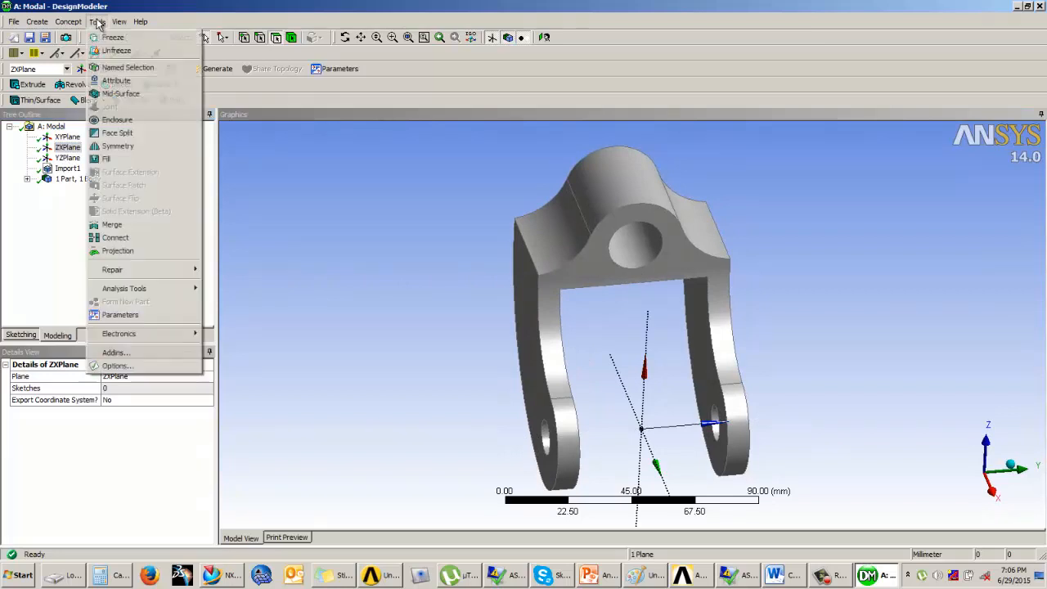
left_click(119, 146)
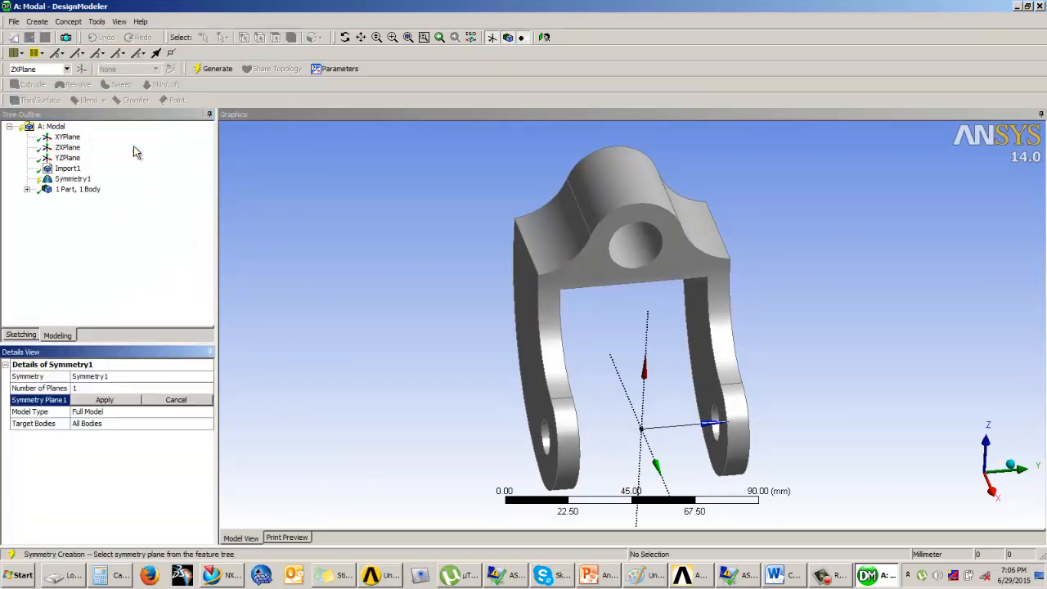
left_click(67, 148)
middle_click_drag(640, 338, 678, 319)
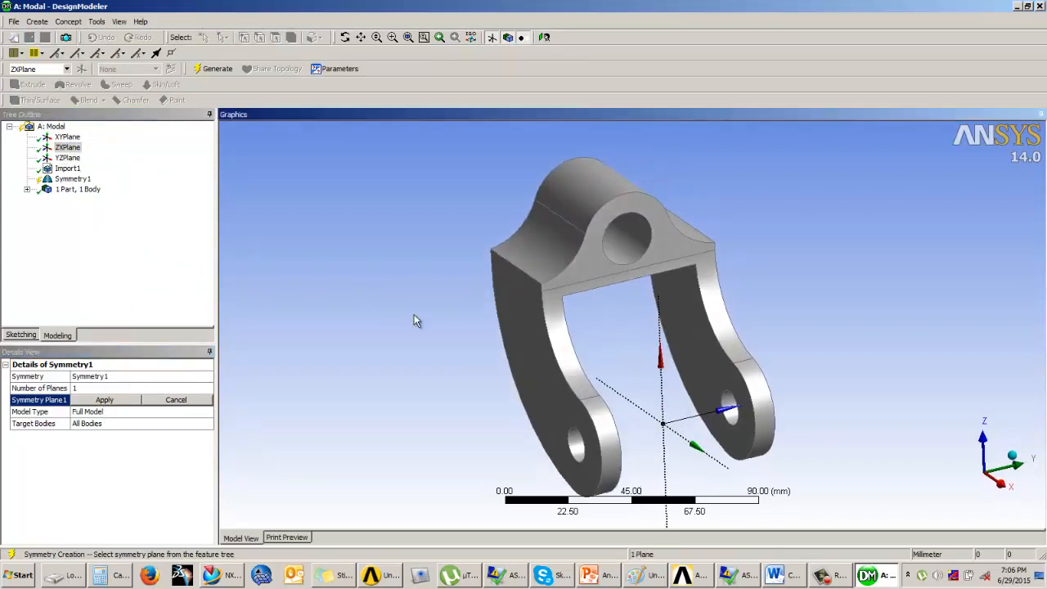
left_click(67, 137)
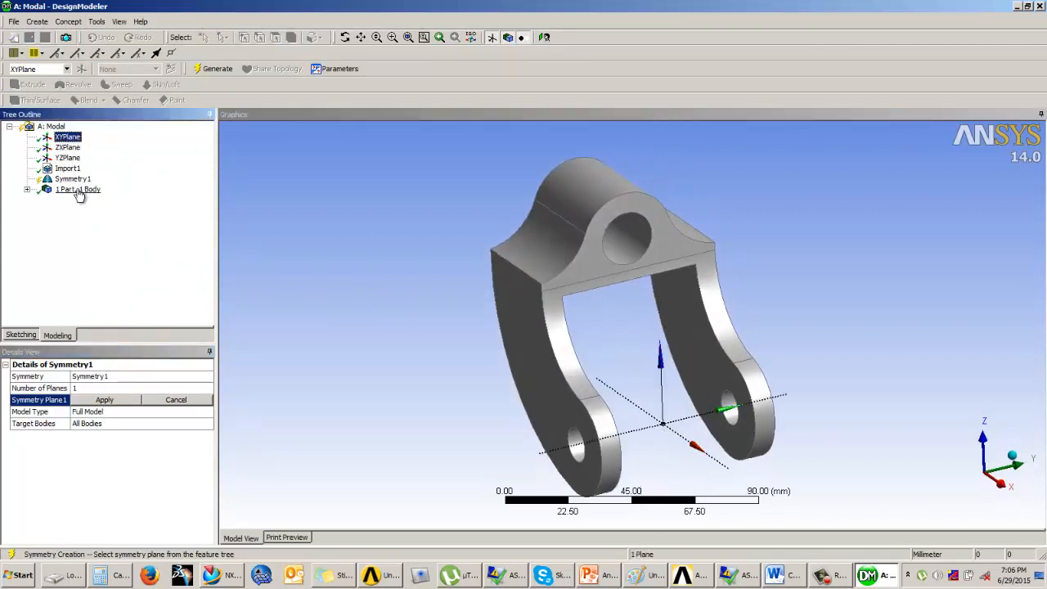
left_click(65, 148)
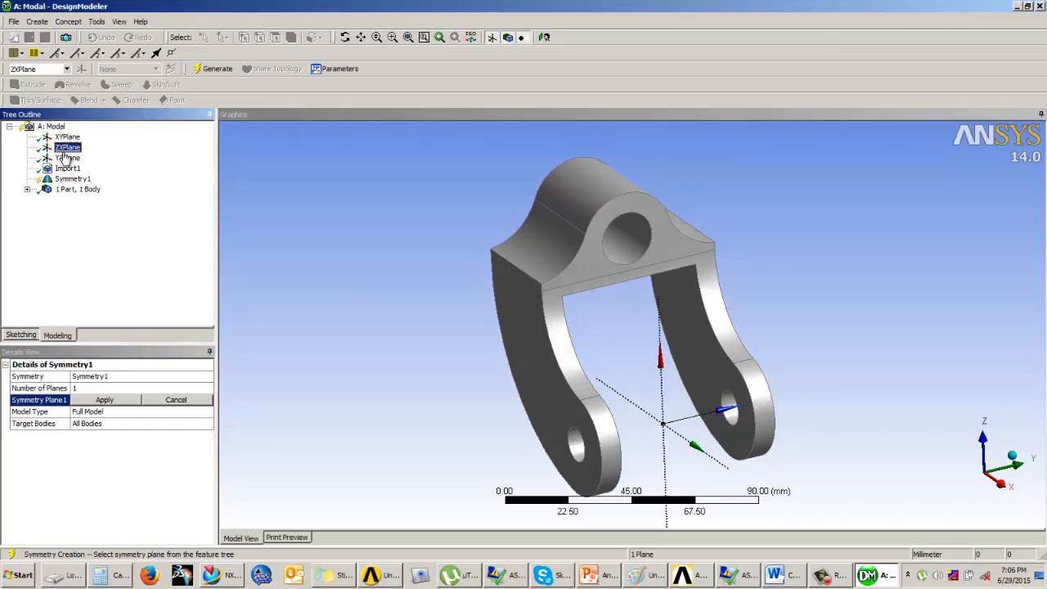
mouse_move(526, 260)
middle_mouse_down()
mouse_move(554, 273)
mouse_move(530, 273)
middle_mouse_up()
left_click(68, 148)
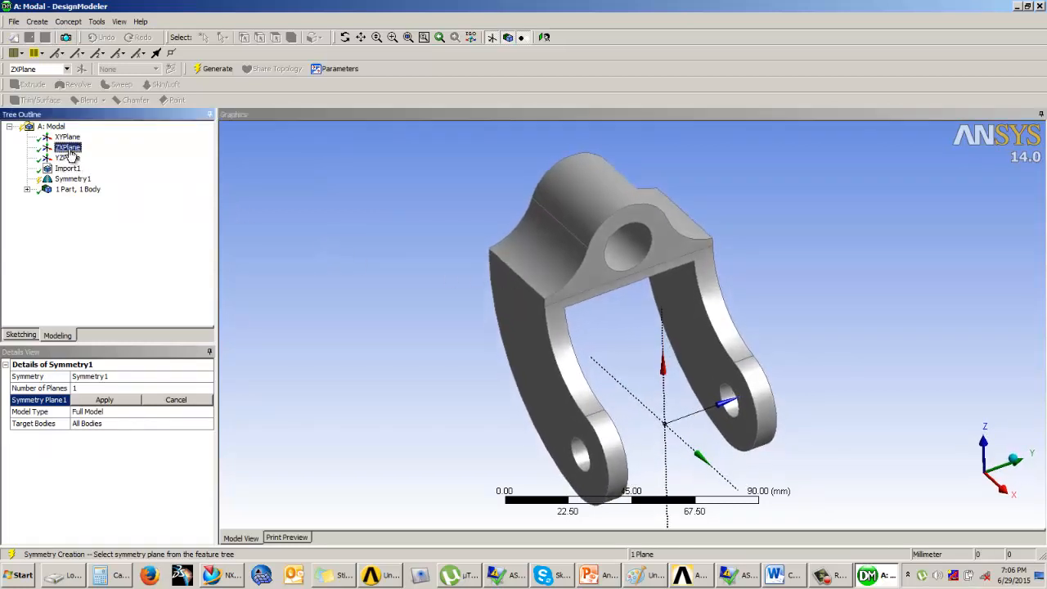
mouse_move(656, 320)
middle_mouse_down()
mouse_move(664, 303)
mouse_move(643, 305)
middle_mouse_up()
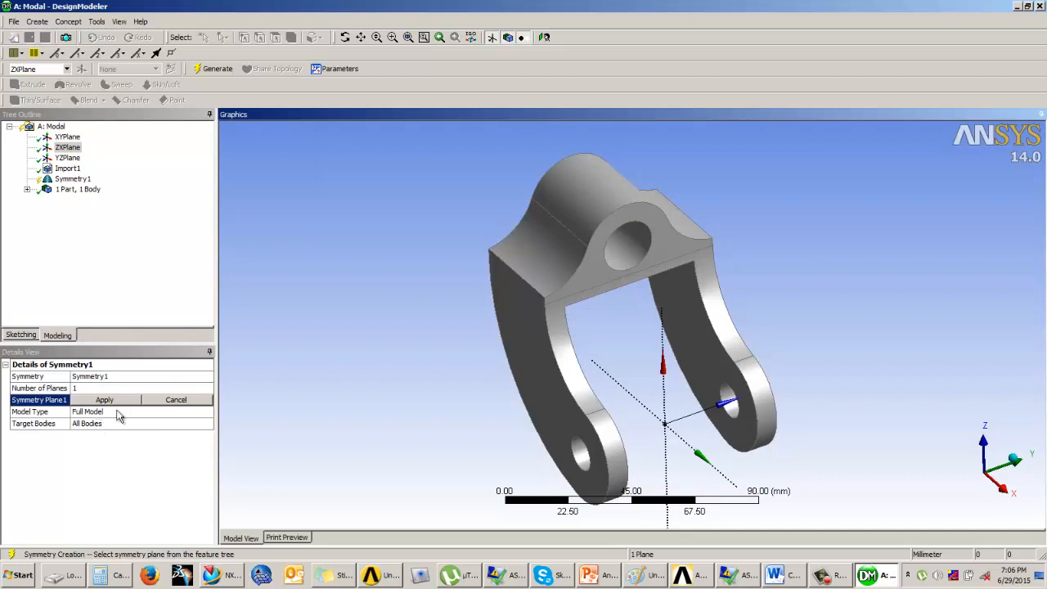
left_click(218, 68)
middle_click_drag(692, 279, 682, 303)
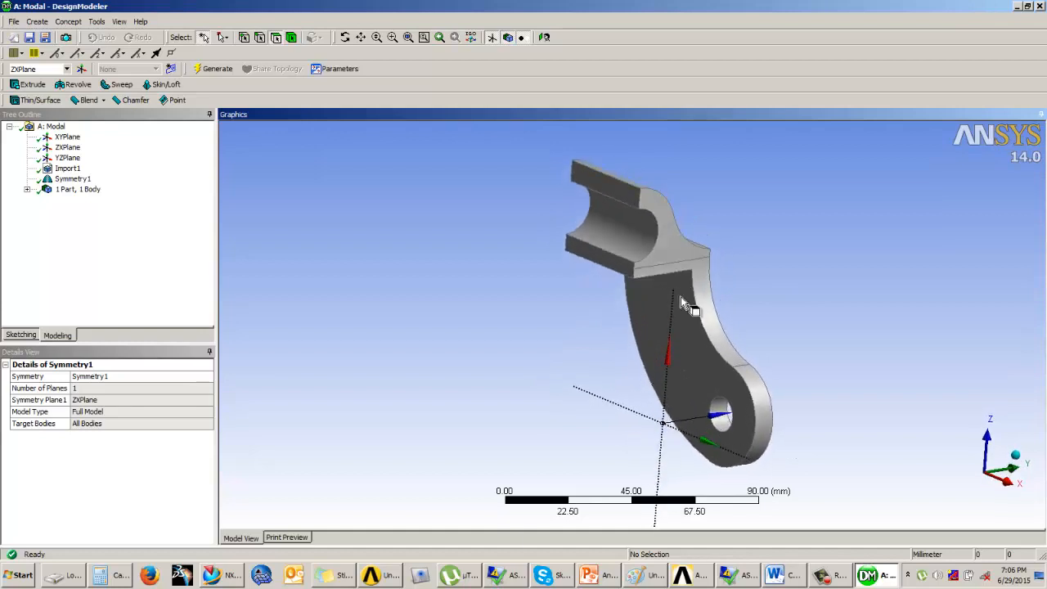
mouse_move(752, 255)
middle_mouse_down()
mouse_move(743, 269)
mouse_move(756, 259)
middle_mouse_up()
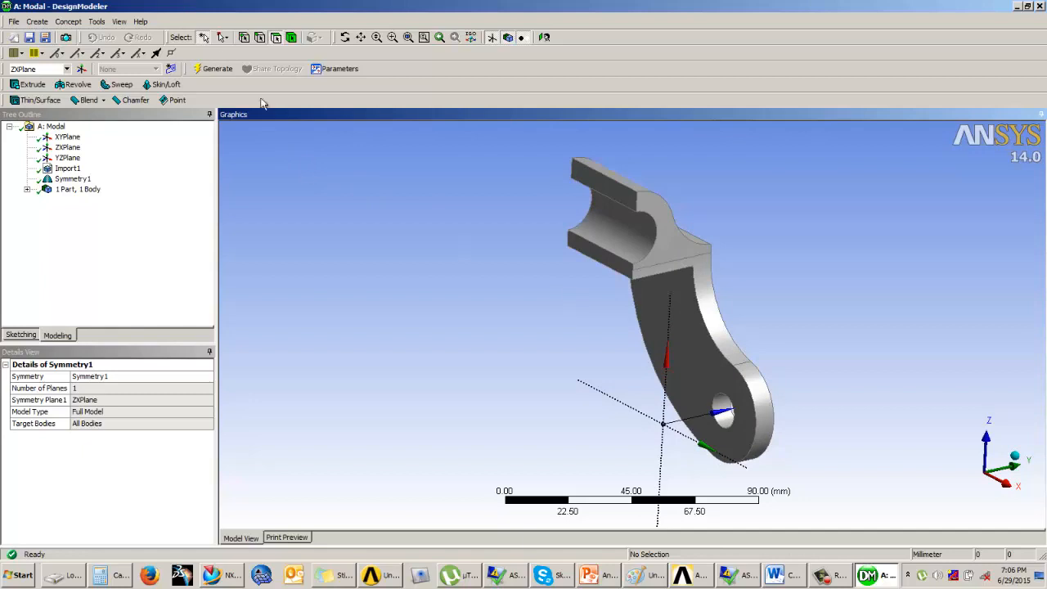
Step: Merge the half bracket's hub profile face with the adjoining curved edge face of the arm, using merge type Faces
left_click(96, 21)
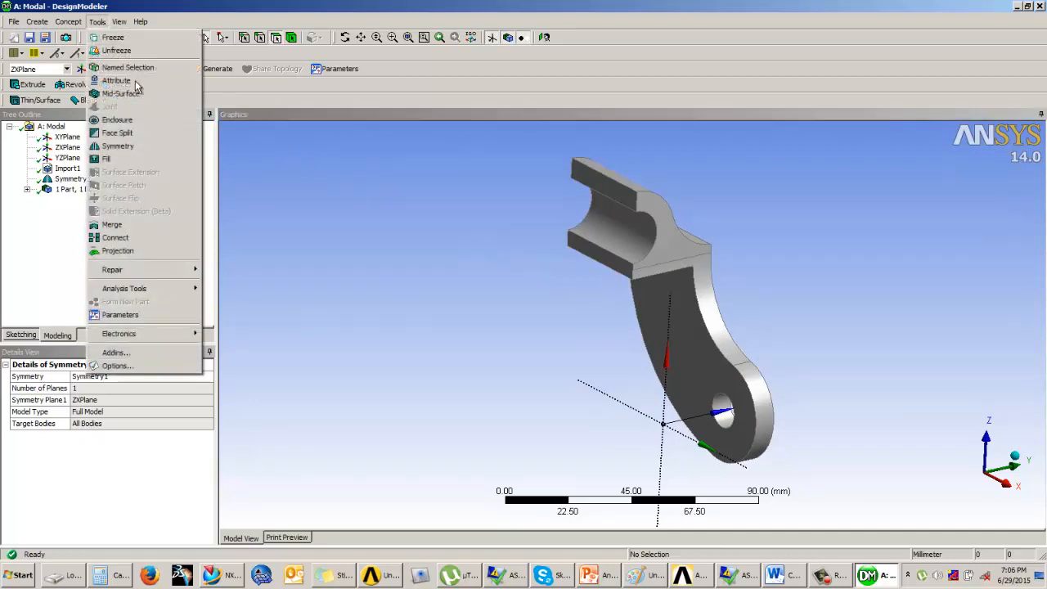
left_click(137, 235)
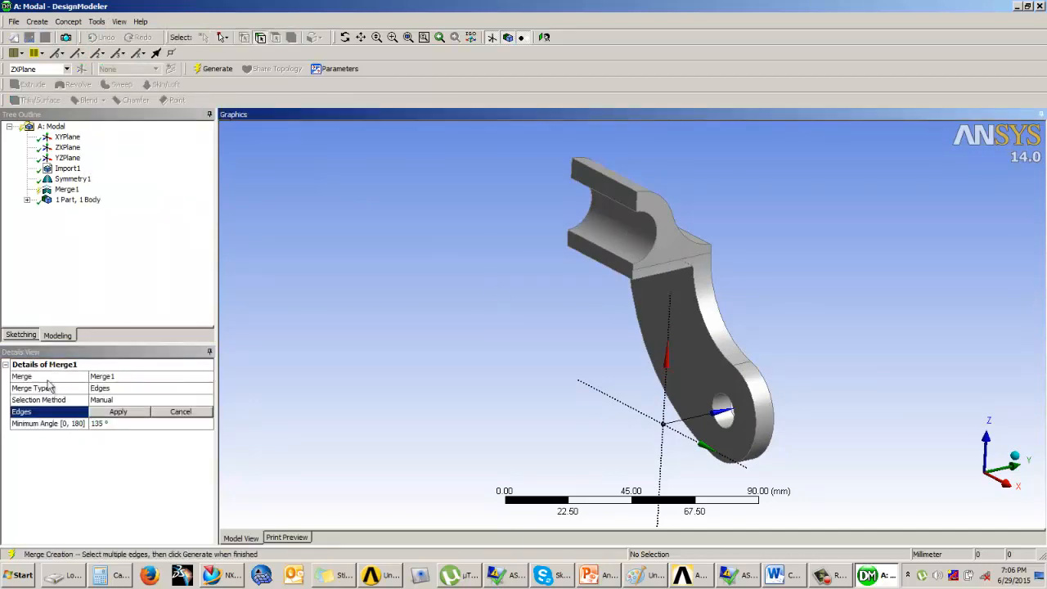
left_click(150, 388)
left_click(205, 388)
left_click(122, 410)
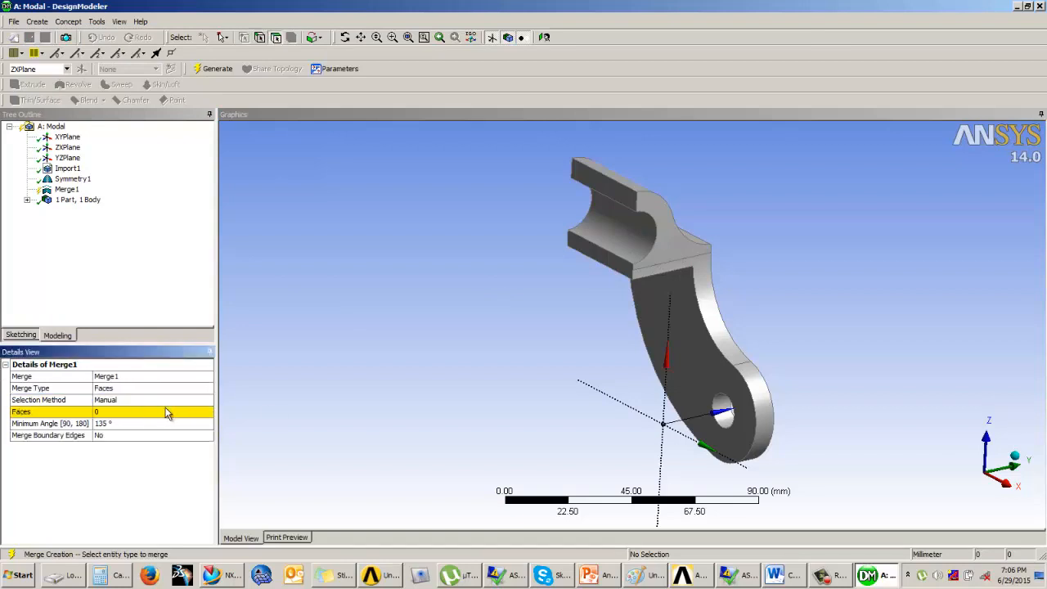
left_click(676, 251)
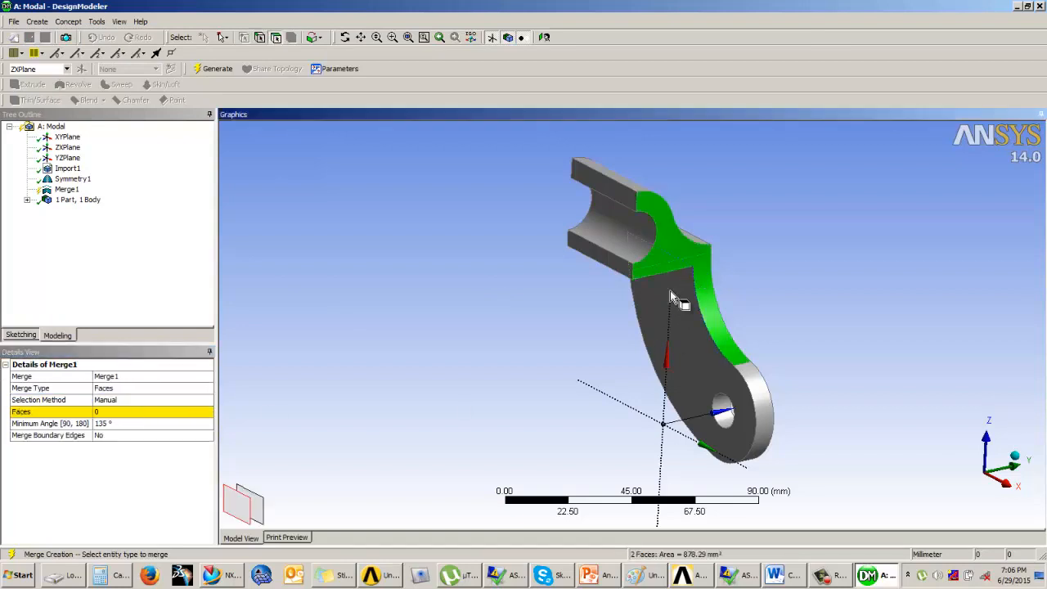
left_click(121, 413)
left_click(123, 412)
left_click(219, 69)
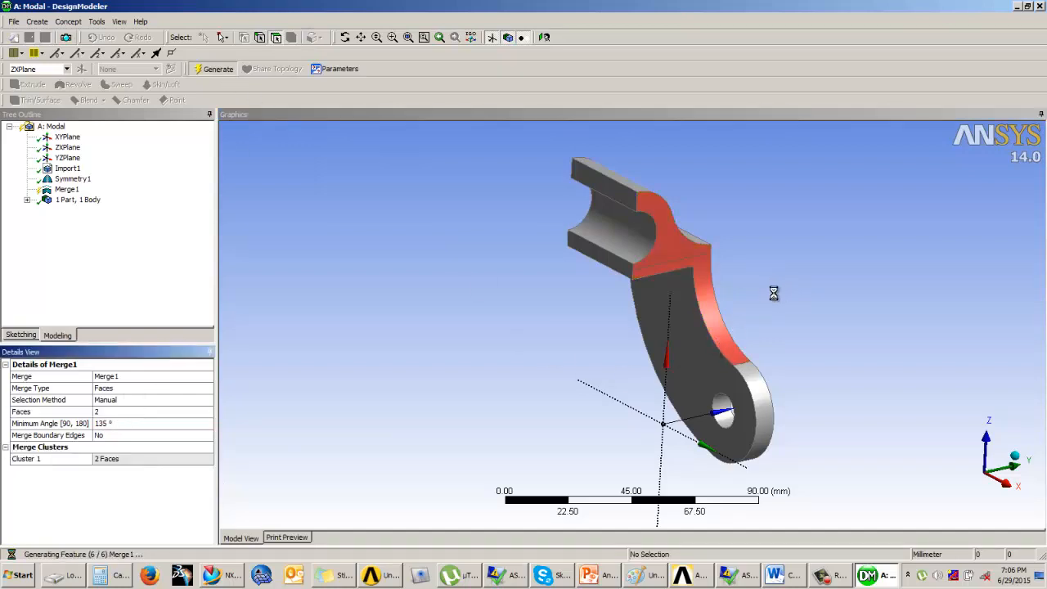
Step: Merge the matching hub profile face and arm edge face on the opposite side of the half bracket
middle_click_drag(767, 296, 372, 305)
left_click(98, 22)
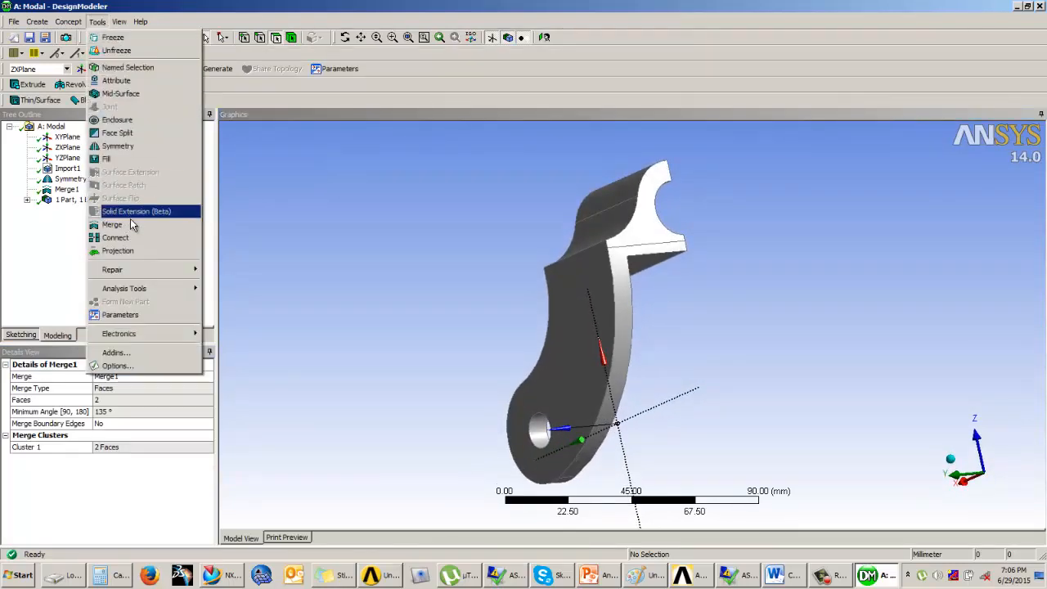
left_click(115, 222)
left_click(660, 247)
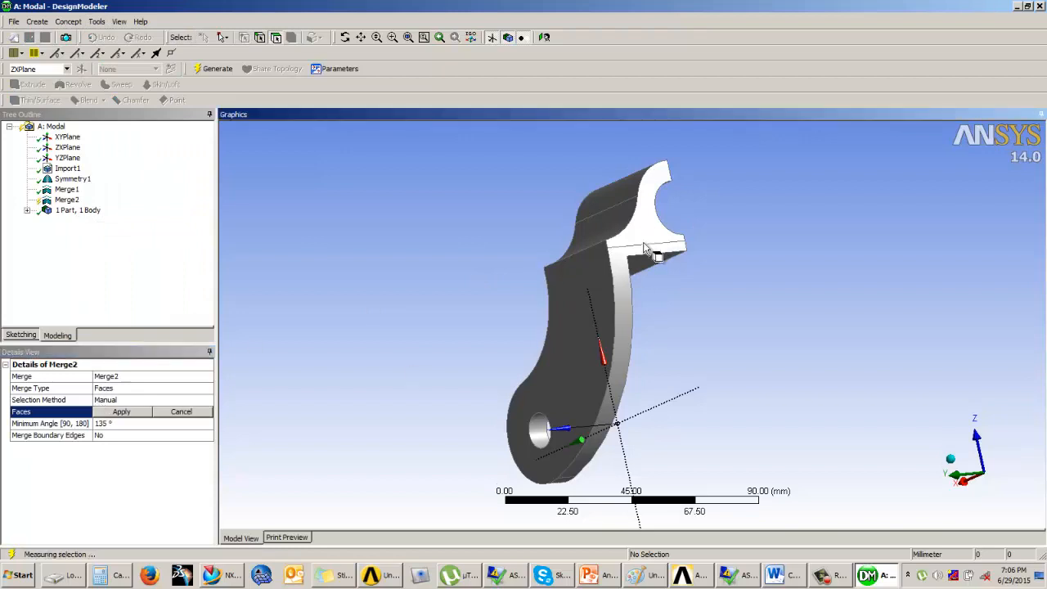
left_click(626, 269, "ctrl")
left_click(214, 69)
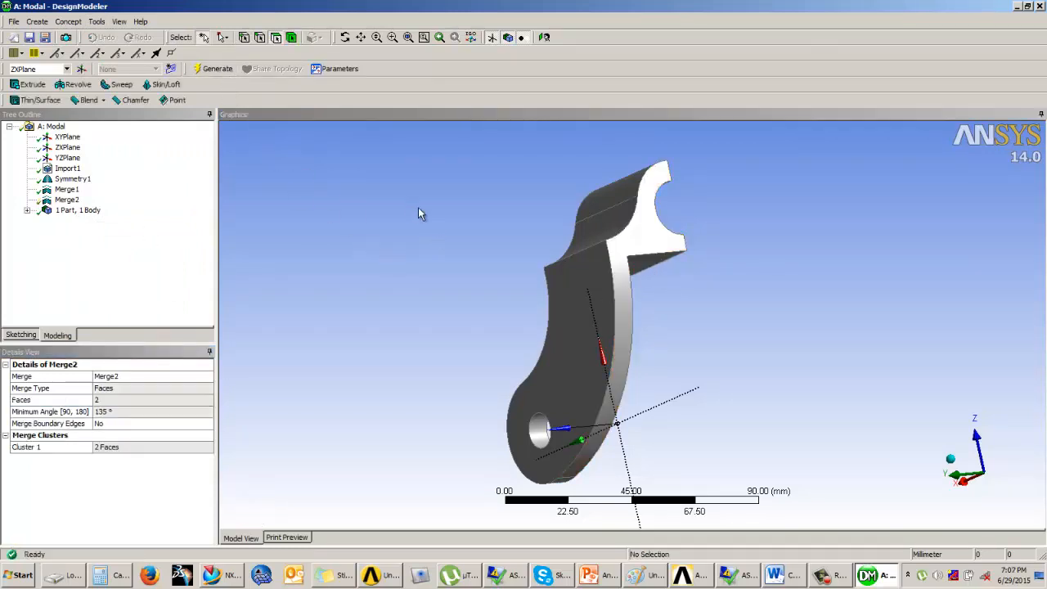
Step: Leave the geometry editor for the Workbench project and open the Modal system's Model cell in Mechanical
middle_click_drag(549, 243, 1044, 148)
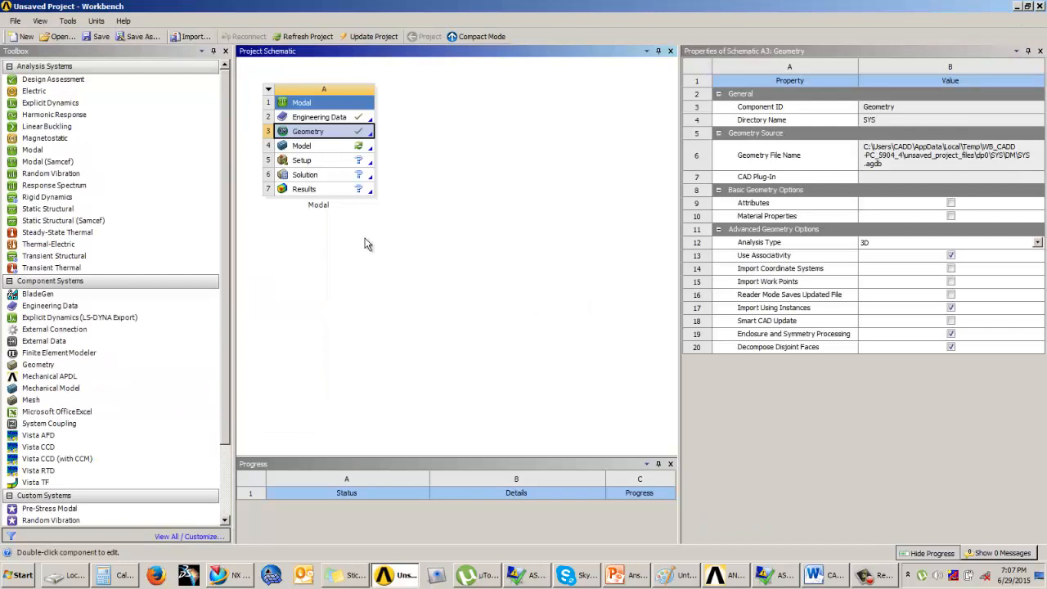
left_click(342, 147)
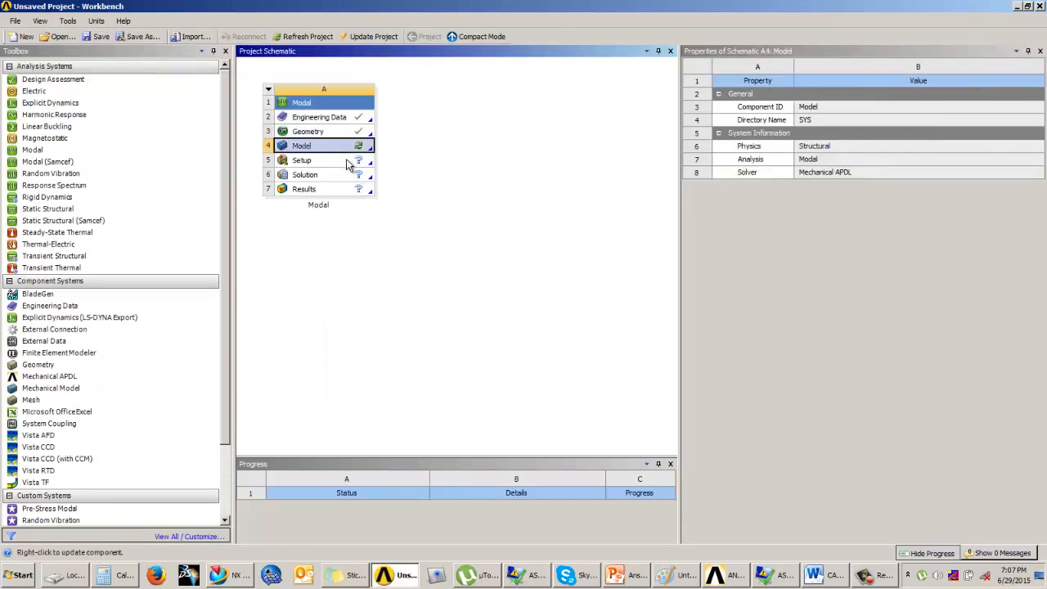
double_click(333, 149)
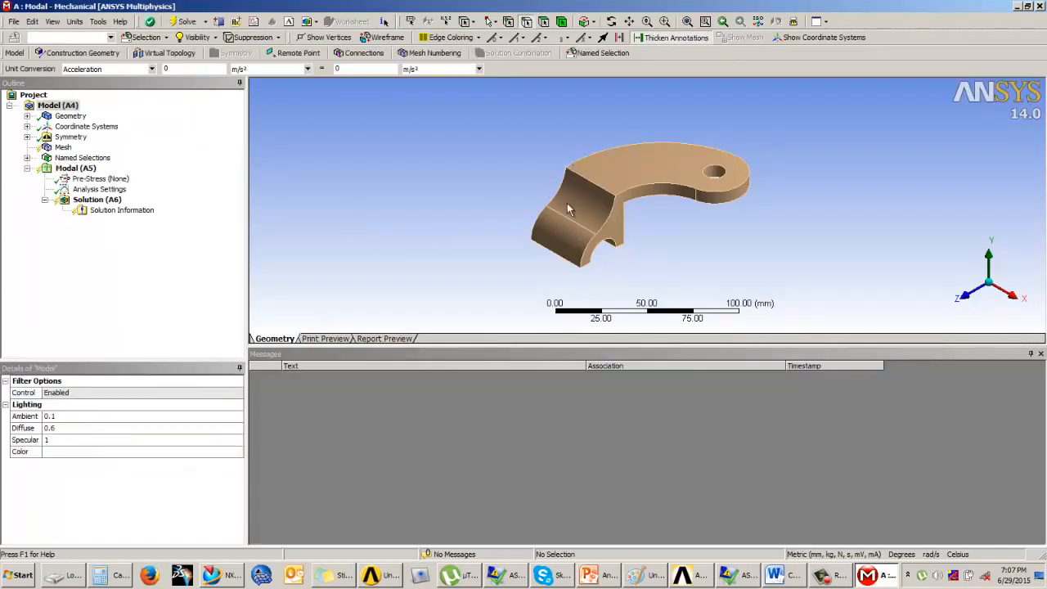
Step: Assign Aluminum Alloy as the material of the caster_ipe_fork body
middle_click_drag(654, 254, 565, 233)
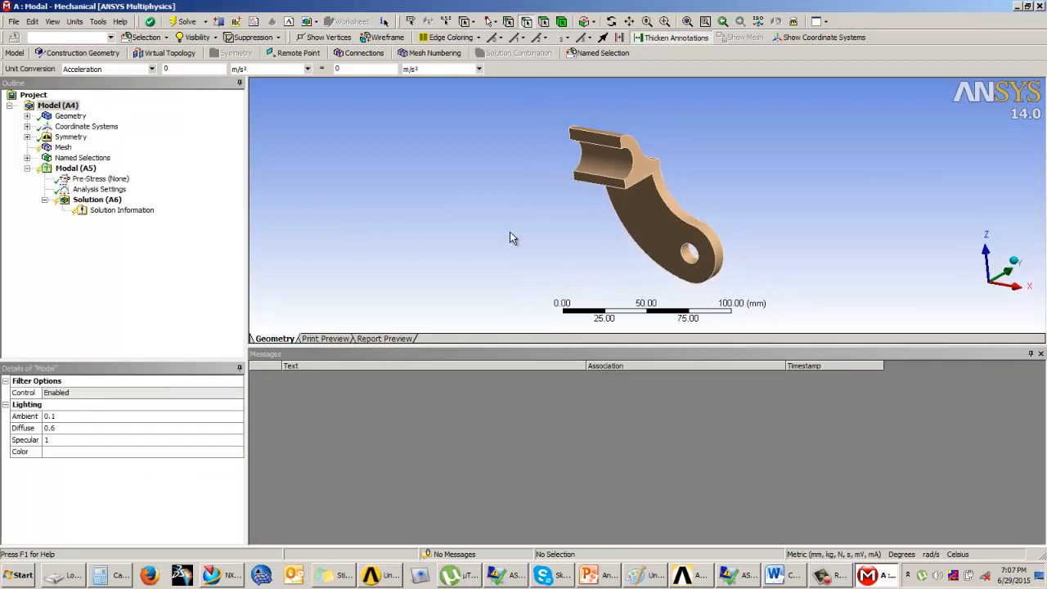
left_click(27, 116)
left_click(96, 126)
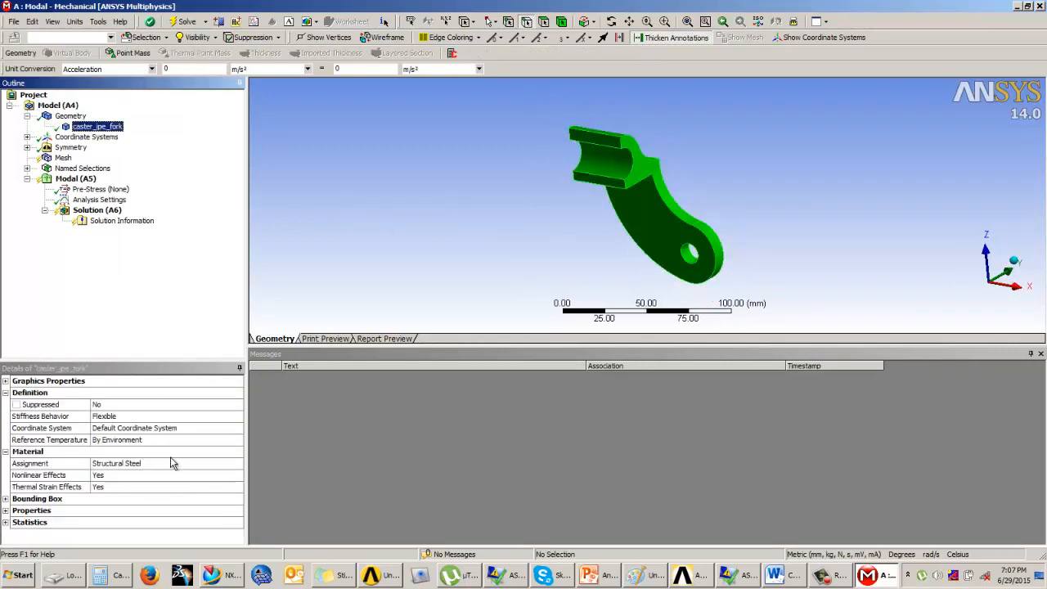
left_click(230, 467)
left_click(239, 466)
left_click(274, 475)
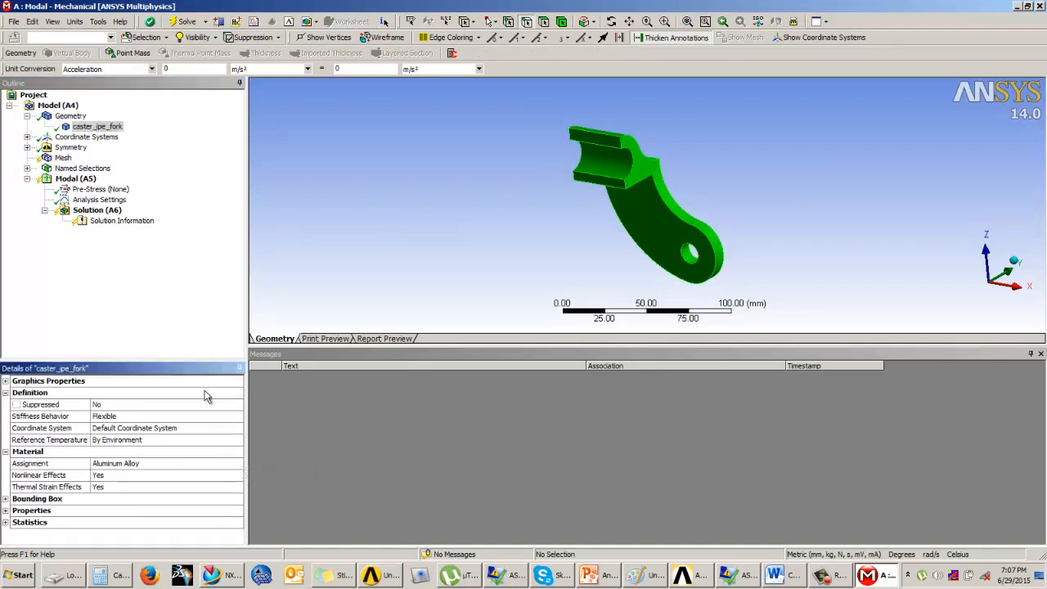
Step: Generate a mesh of the half bracket with the default sizing settings
left_click(60, 159)
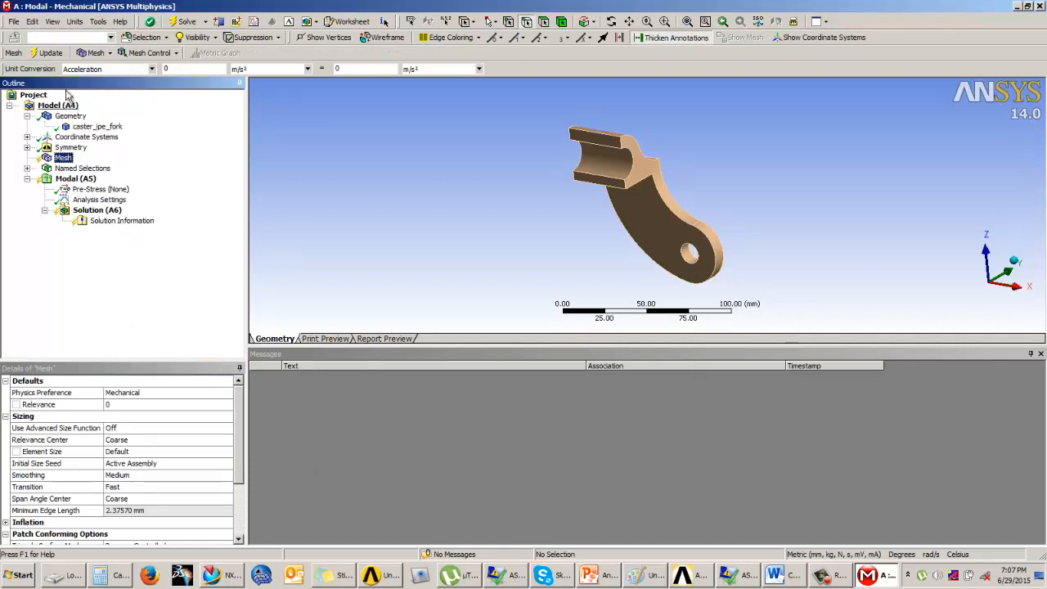
left_click(49, 54)
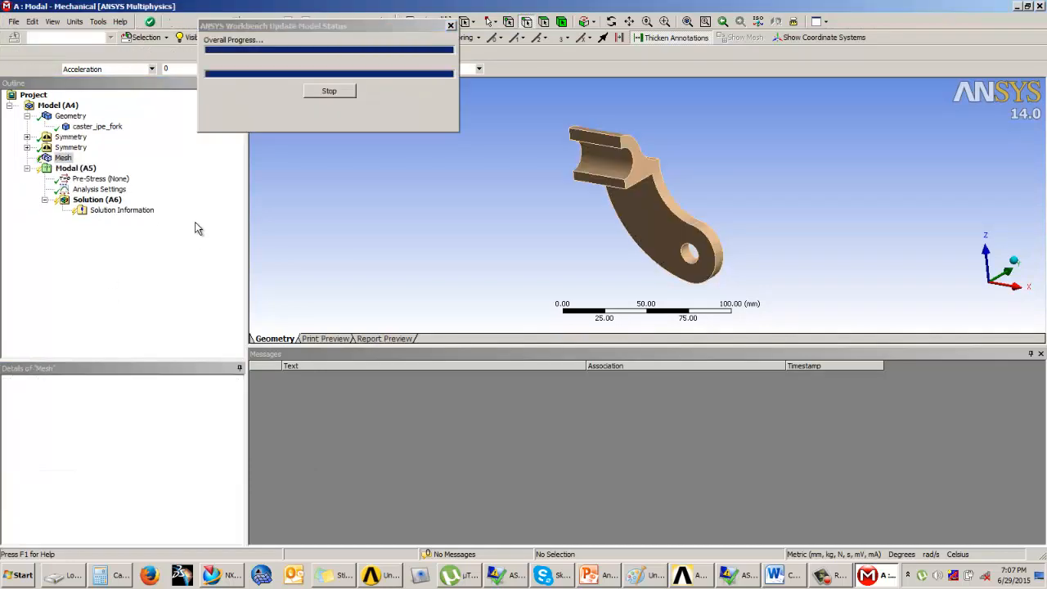
middle_click_drag(719, 248, 658, 239)
Step: Set the mesh's advanced size function to On: Proximity and Curvature and regenerate the mesh
left_click(152, 427)
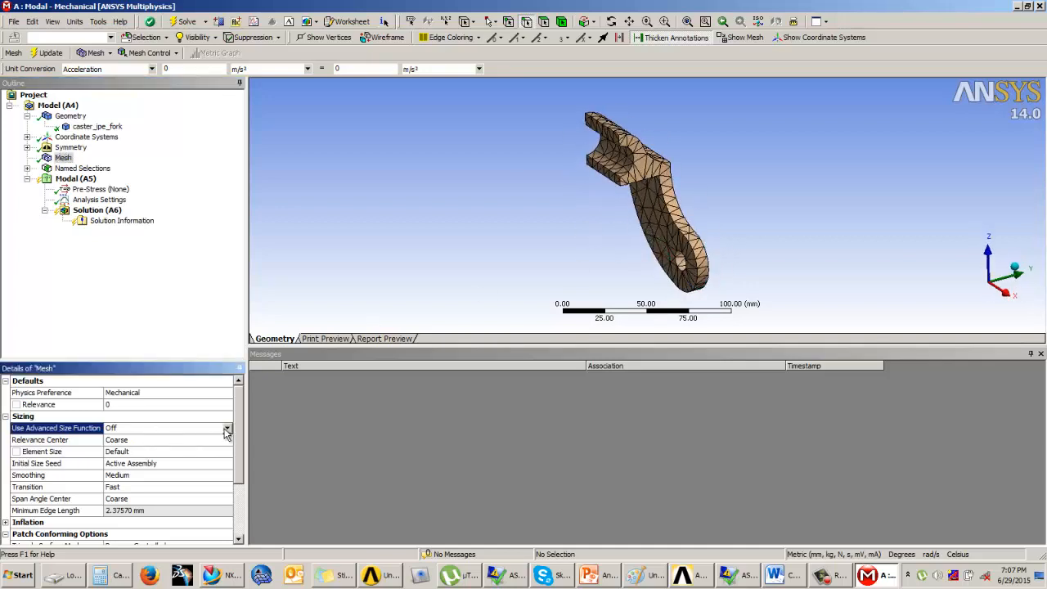
left_click(227, 428)
left_click(157, 441)
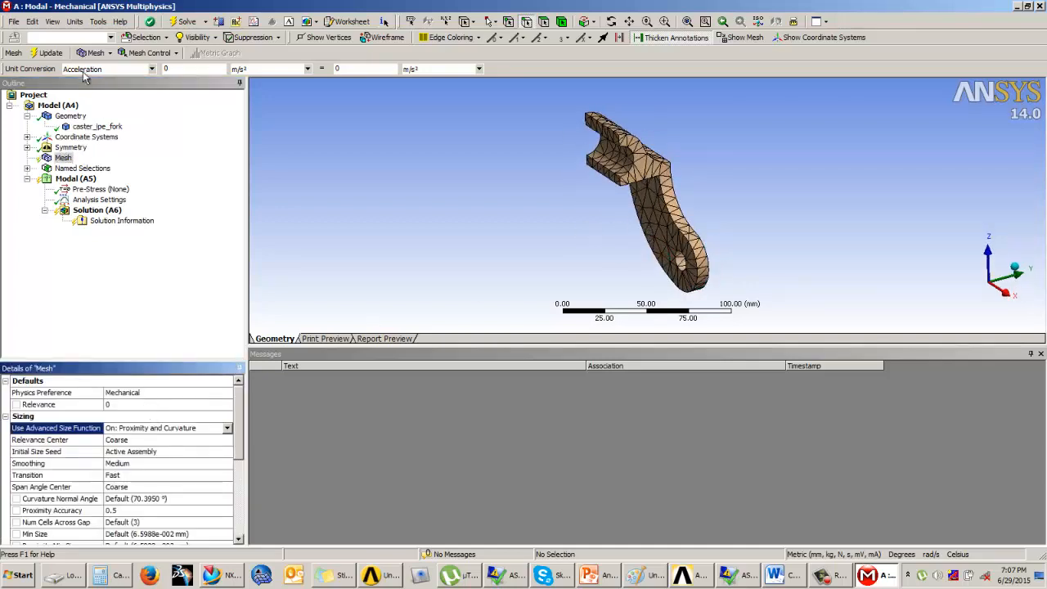
left_click(45, 53)
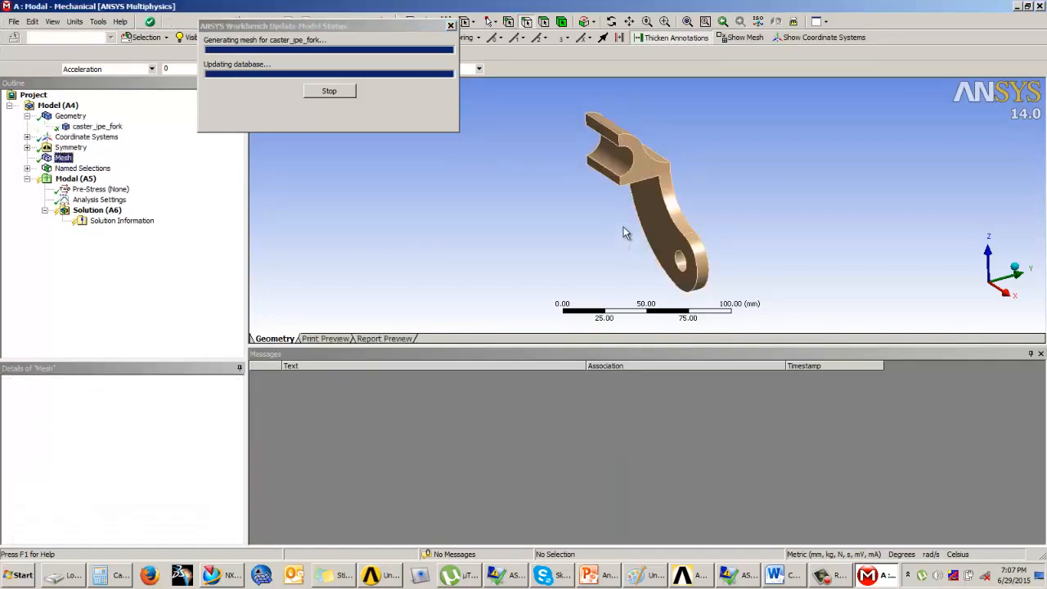
middle_click_drag(623, 227, 702, 218)
scroll(632, 217, "up", 5)
scroll(690, 218, "down", 6)
left_click(100, 282)
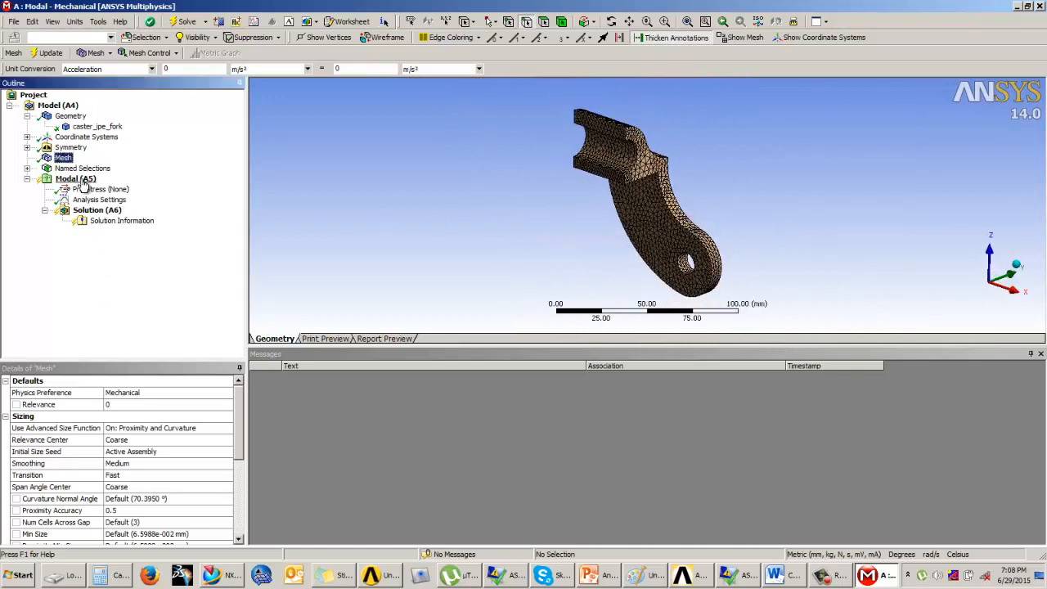
Step: Try 10 and 3 as Max Modes to Find in the modal Analysis Settings and restore it to 6
left_click(83, 179)
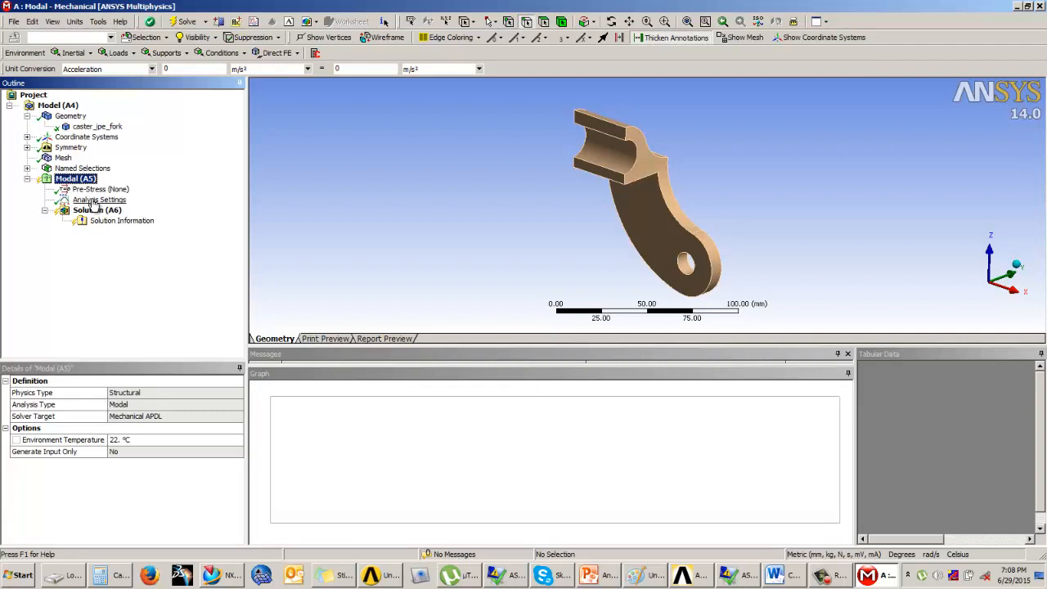
left_click(97, 200)
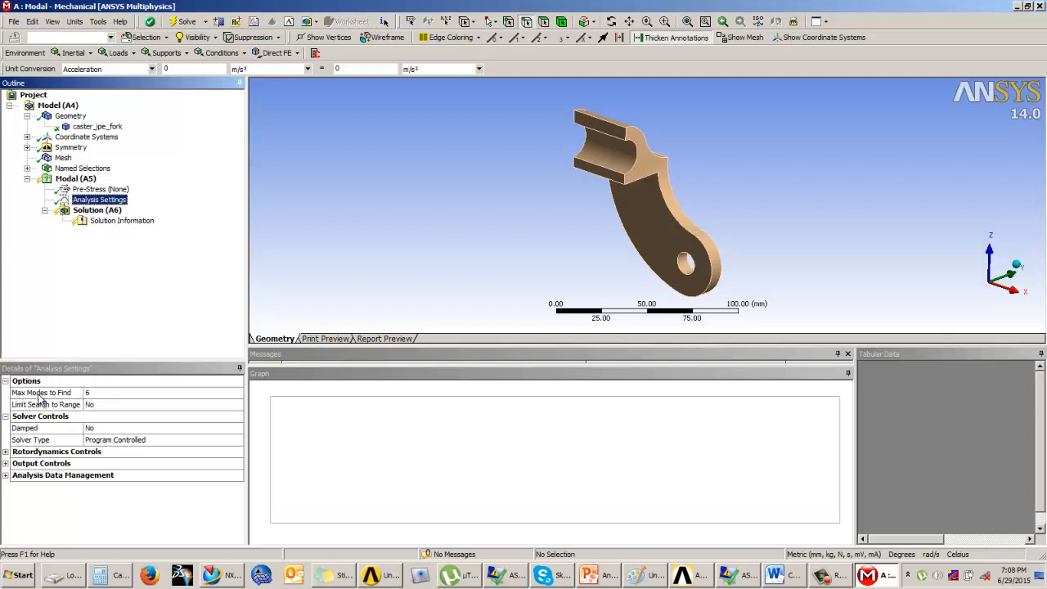
left_click(91, 395)
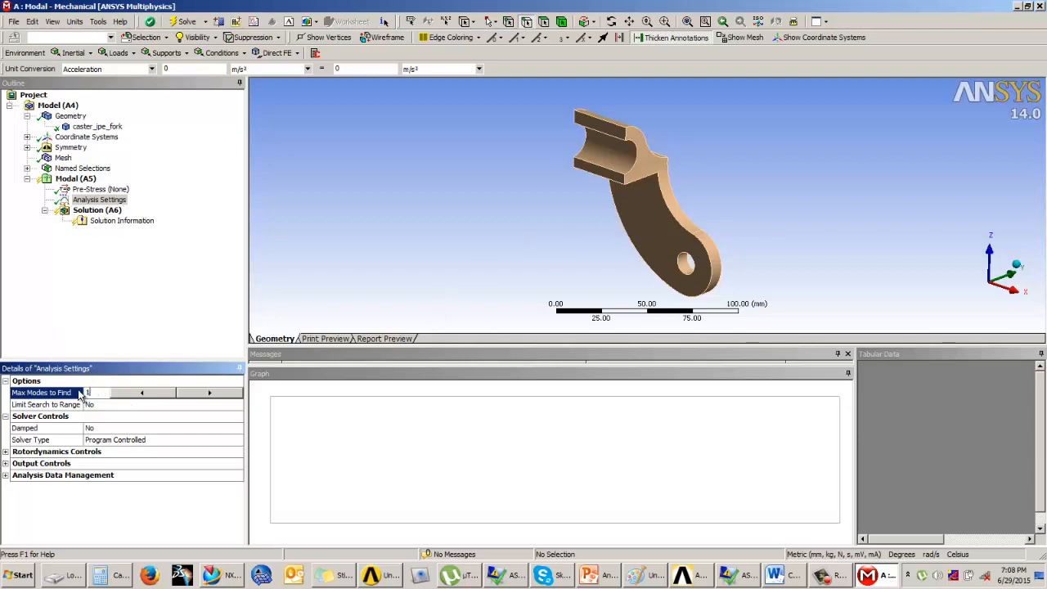
left_click(80, 393)
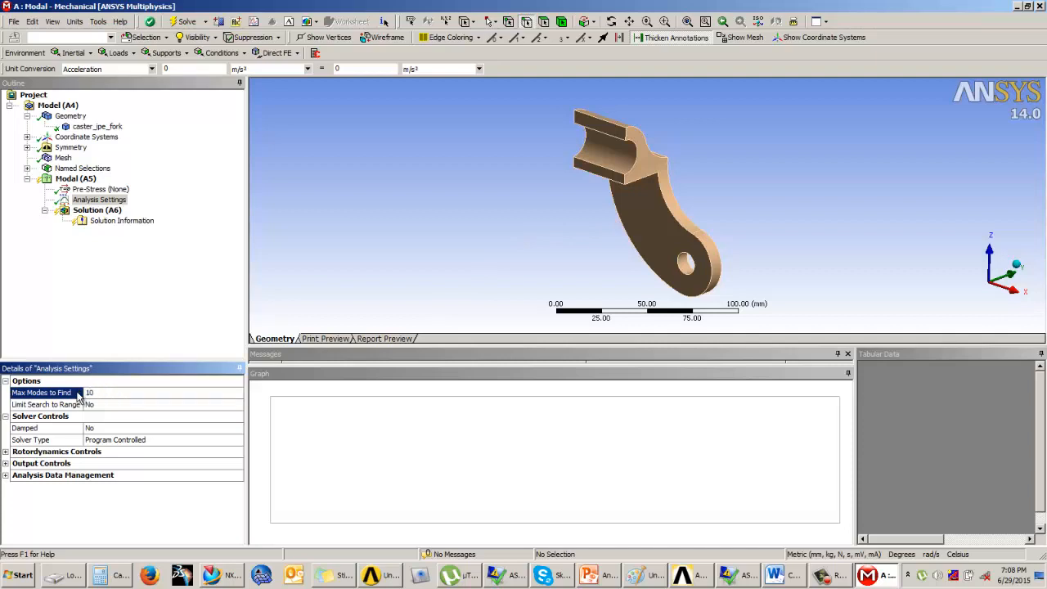
left_click(96, 395)
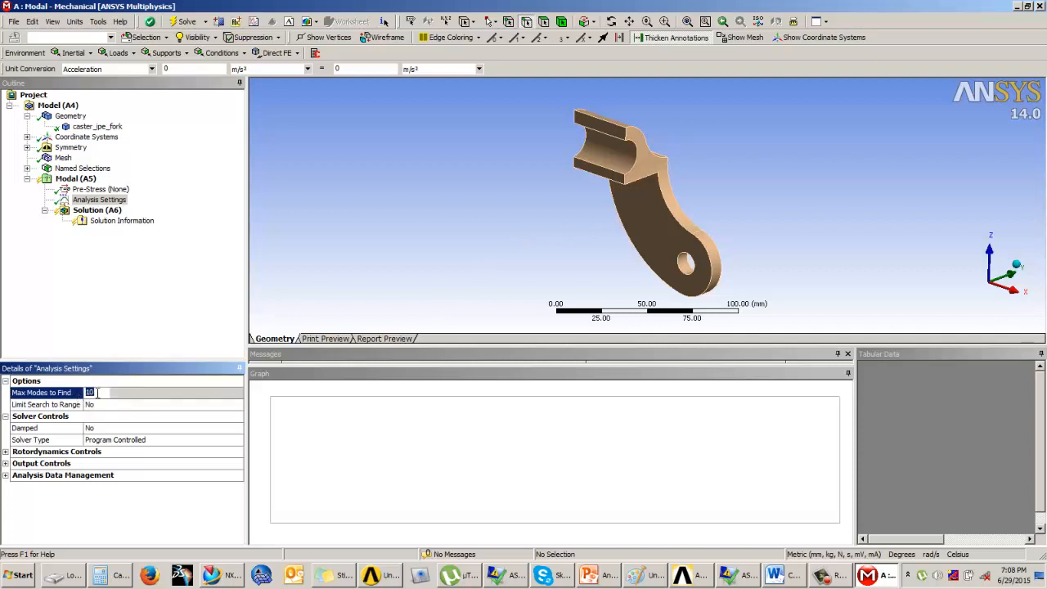
type("3")
key("Return")
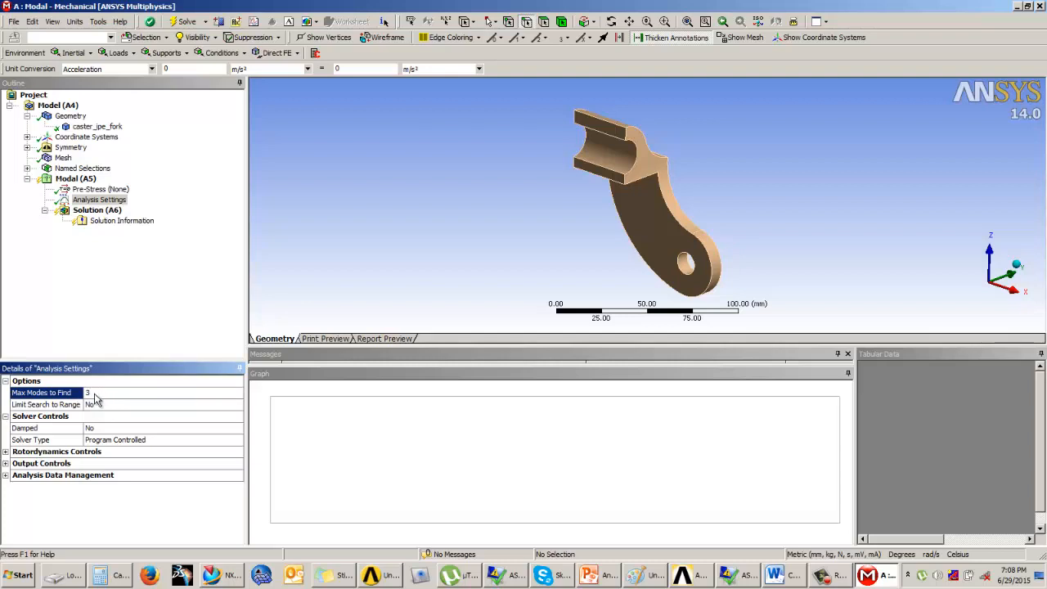
left_click(95, 393)
key("Return")
Step: Limit the mode search to a frequency range with a maximum of 5000 Hz and a minimum of 200 Hz
left_click(149, 406)
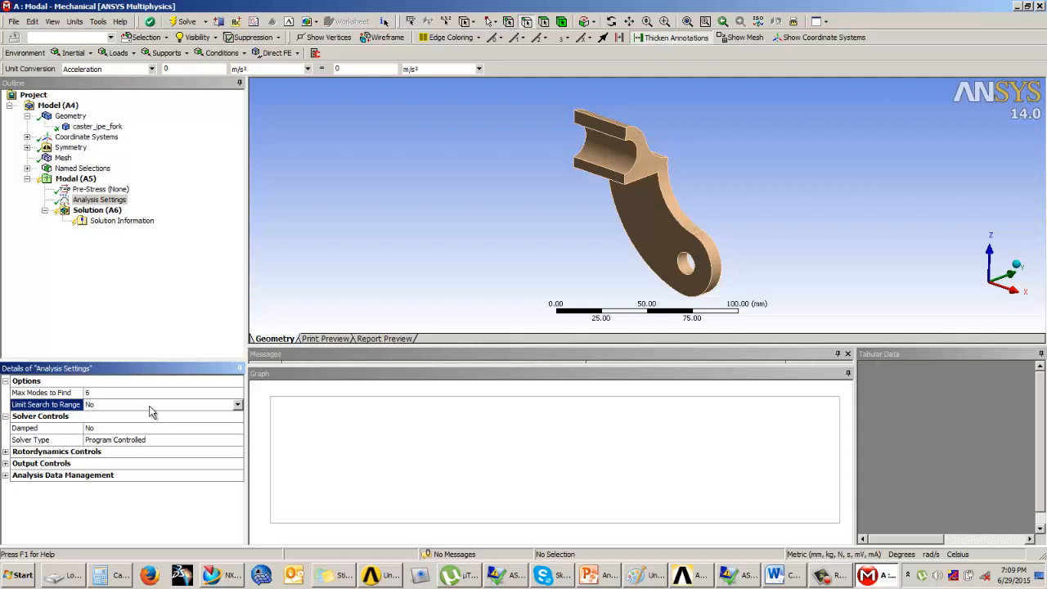
left_click(238, 406)
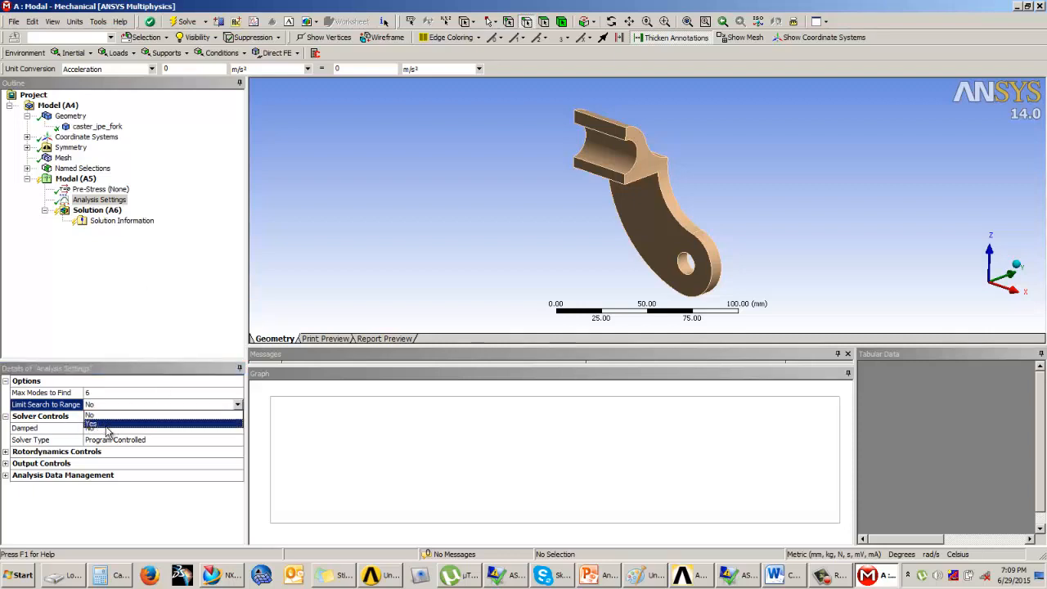
left_click(106, 424)
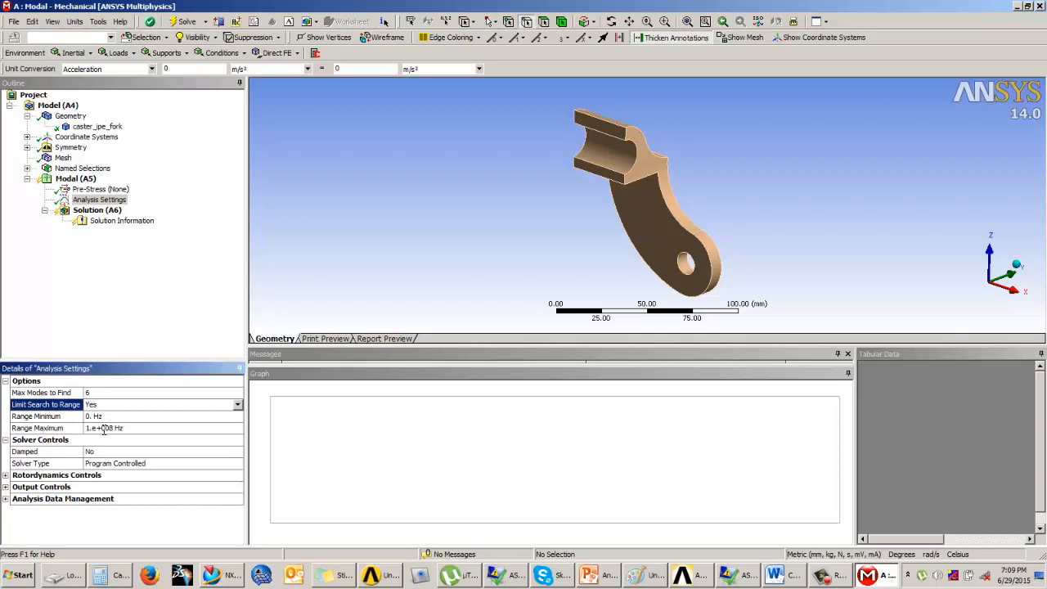
left_click(104, 429)
type("5000")
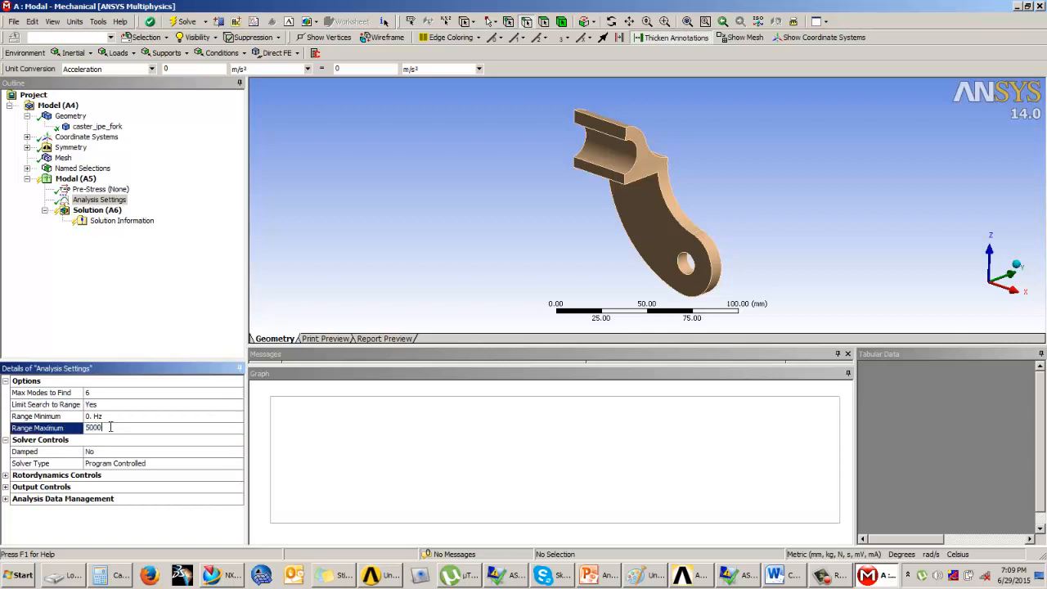
key("Return")
left_click(92, 417)
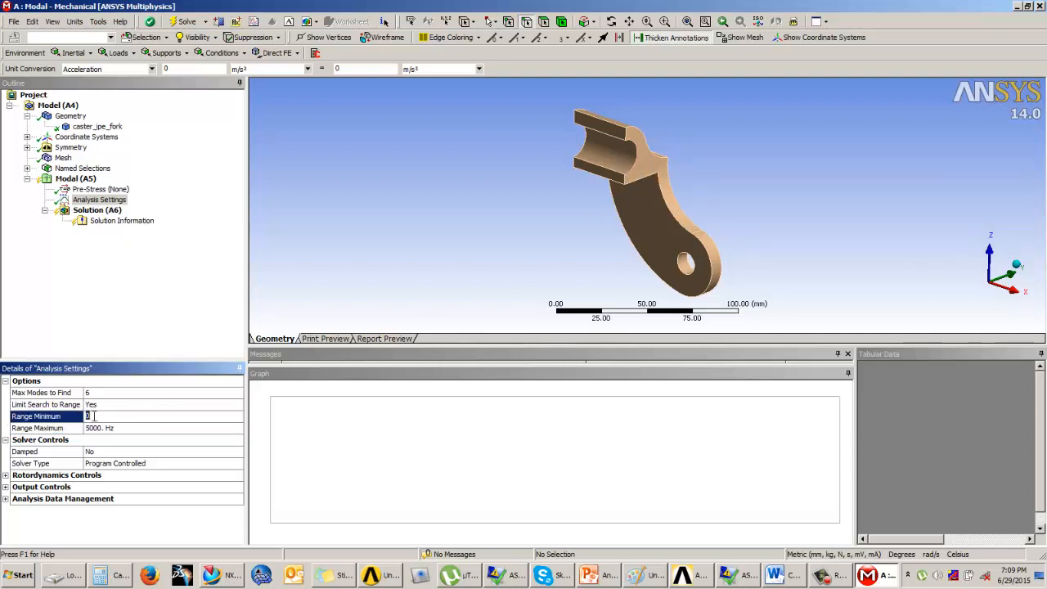
type("200")
key("Return")
Step: Set Limit Search to Range back to No in the Analysis Settings
left_click(108, 405)
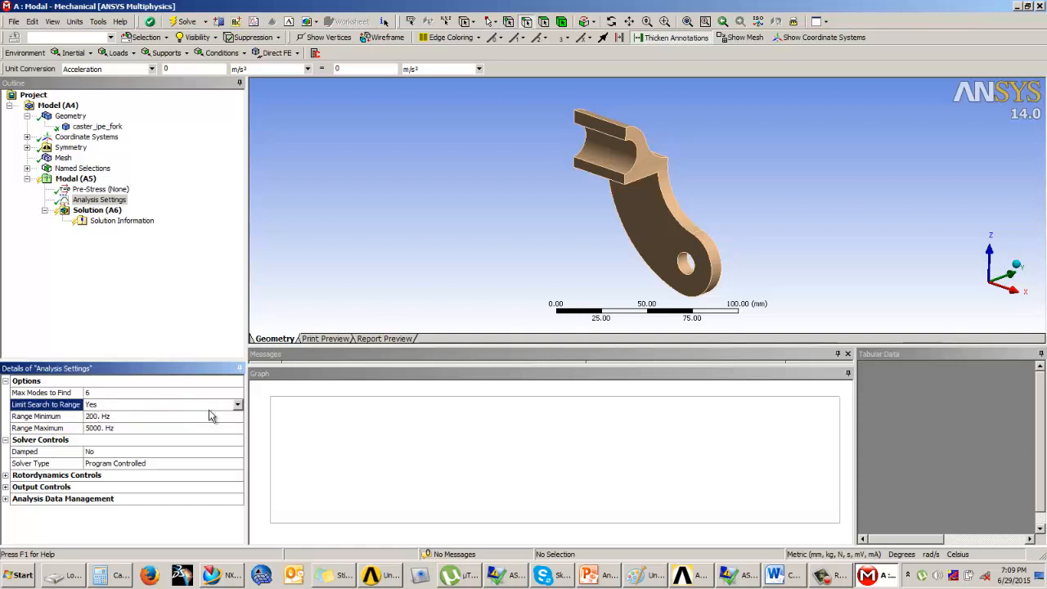
left_click(237, 405)
left_click(99, 421)
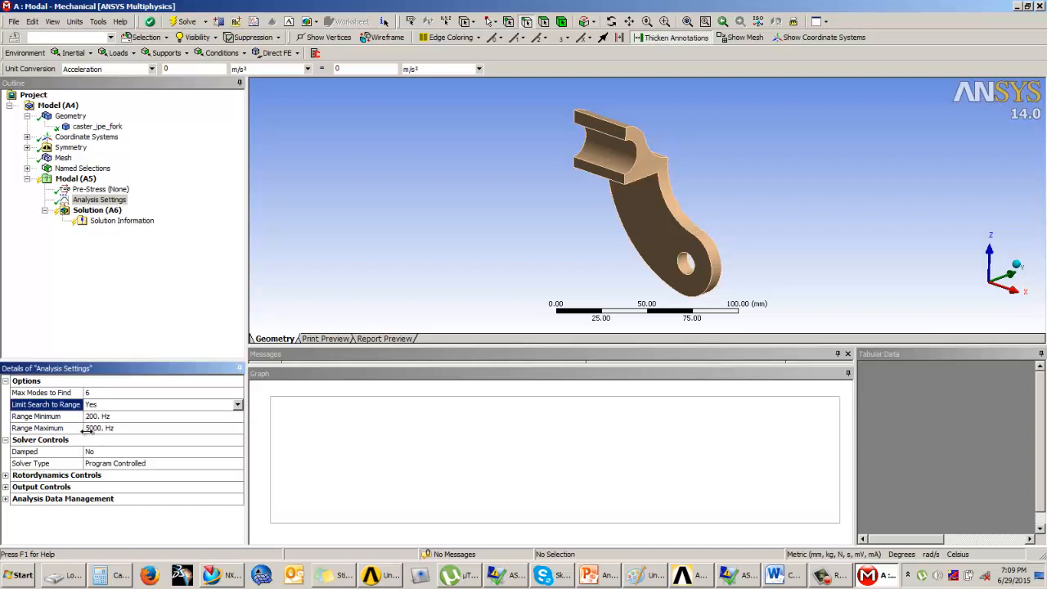
left_click(238, 405)
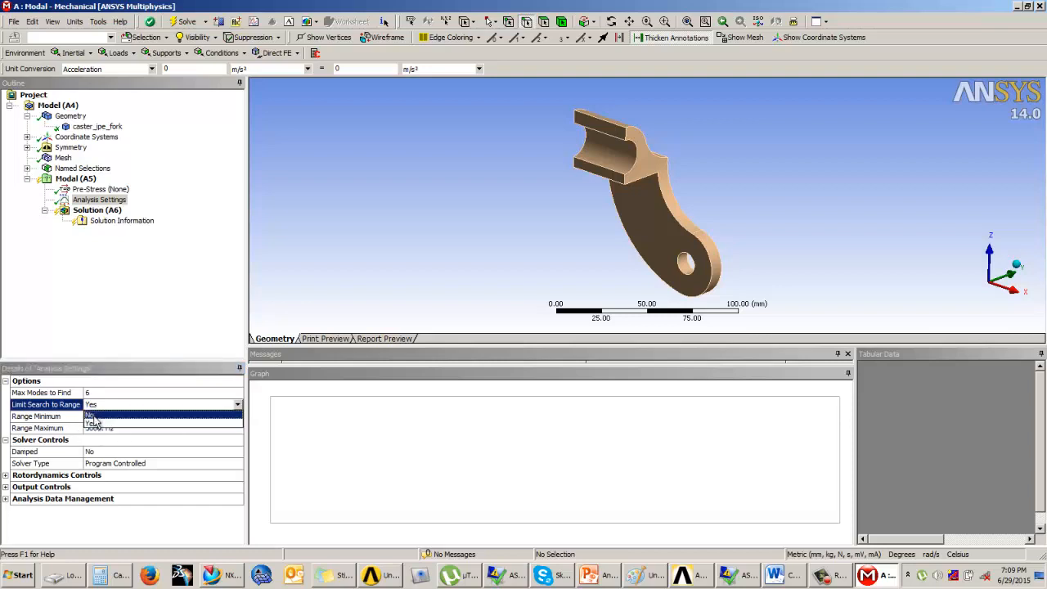
left_click(98, 417)
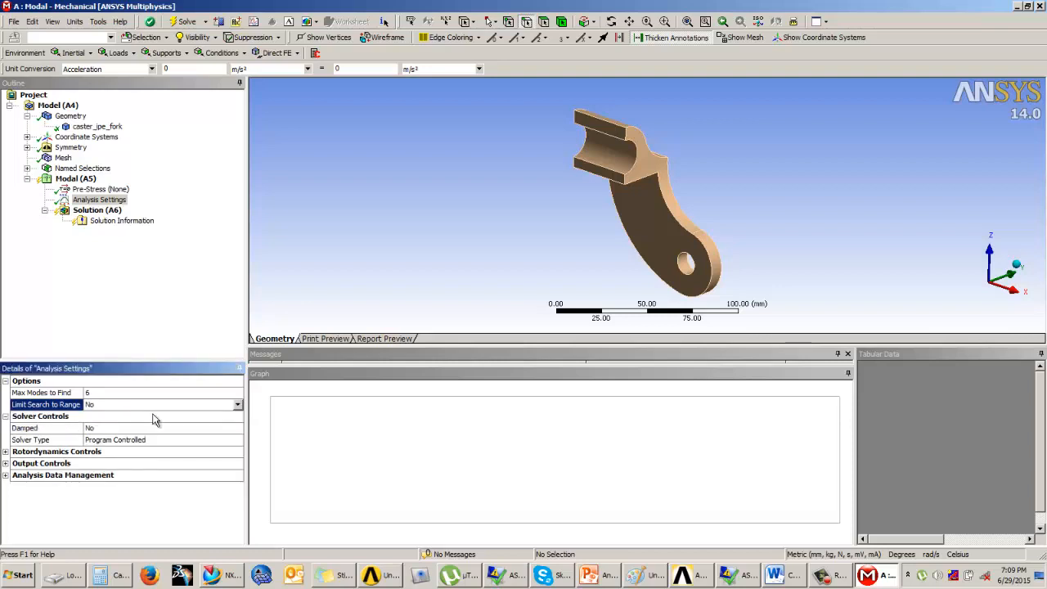
left_click(98, 392)
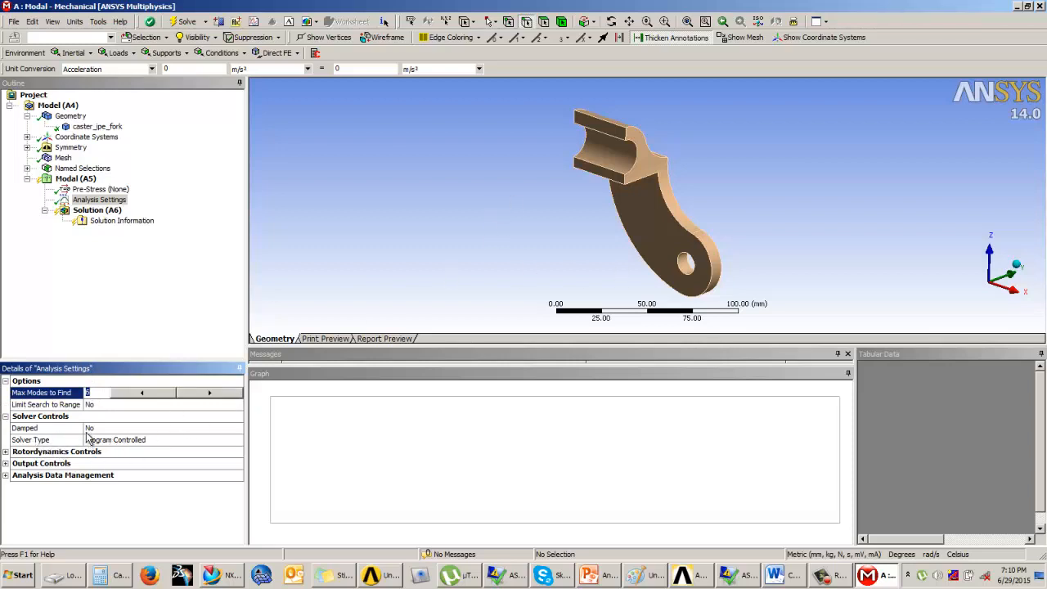
Step: Set Damped to Yes in the solver controls and open the stiffness coefficient under Damping Controls for editing
left_click(90, 429)
left_click(237, 428)
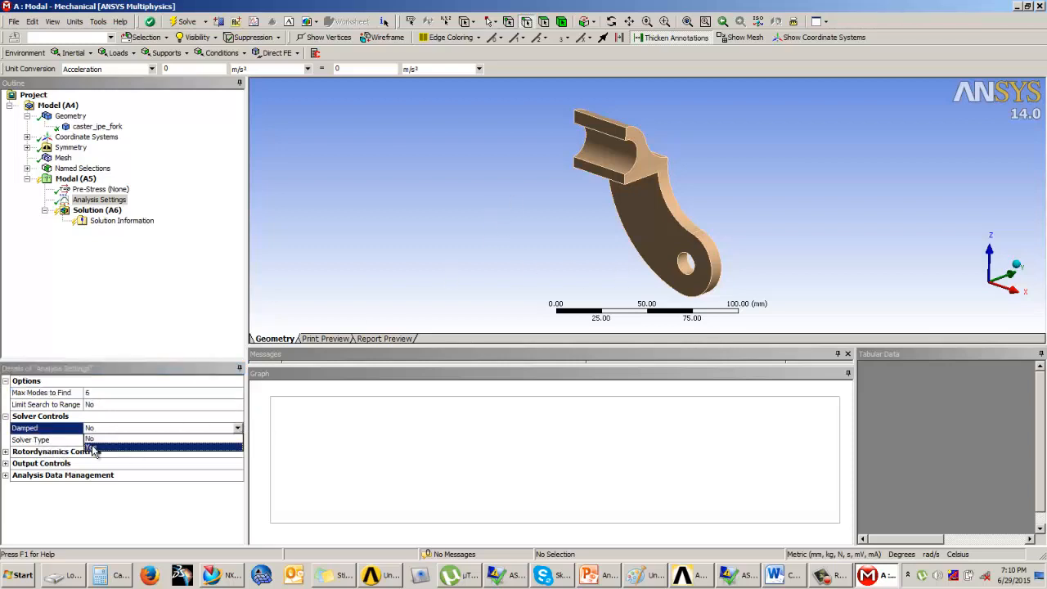
left_click(94, 447)
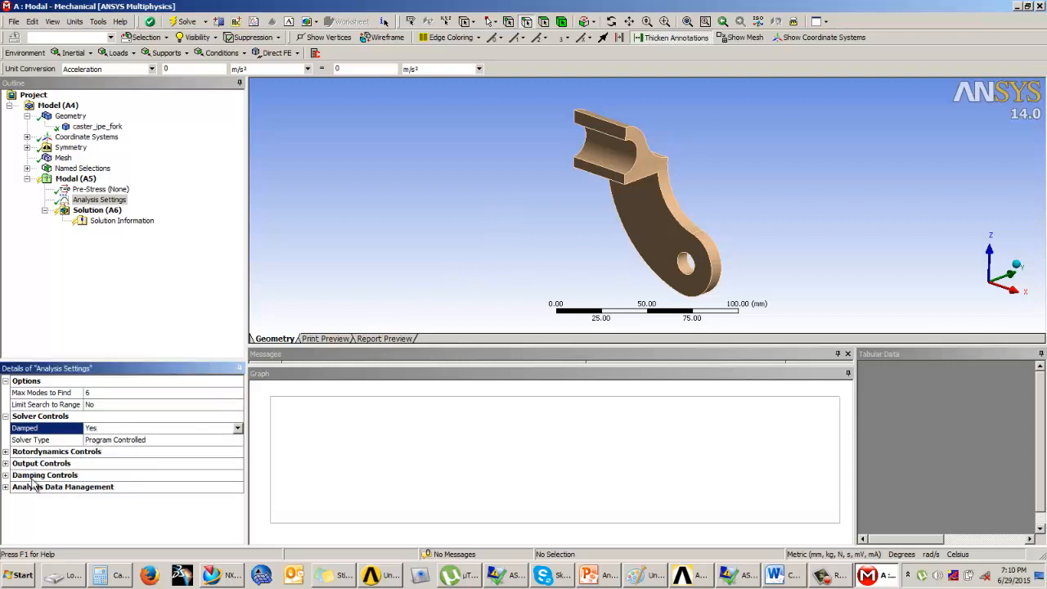
left_click(5, 475)
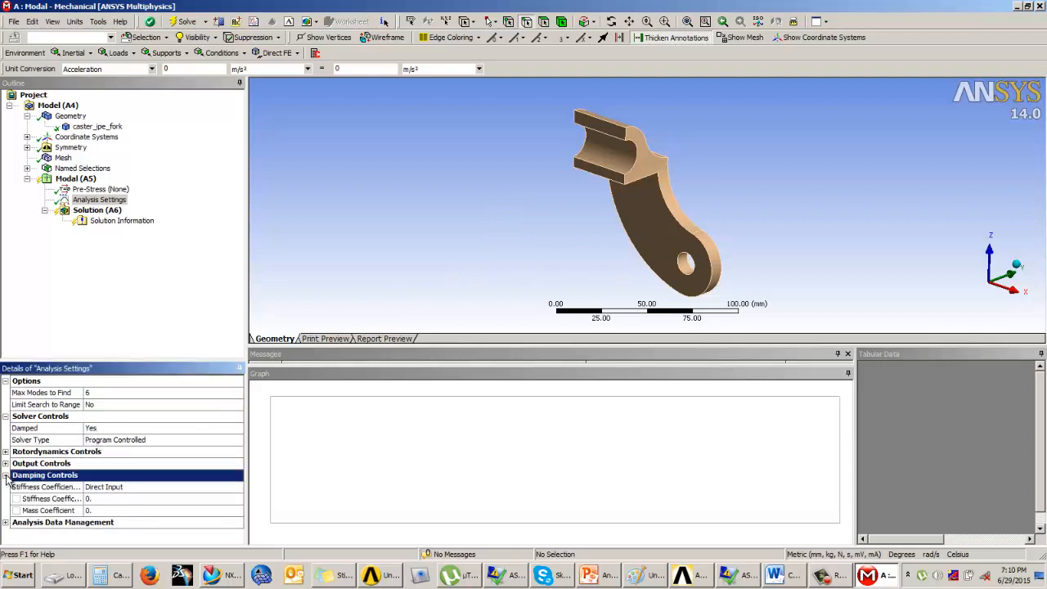
left_click(99, 499)
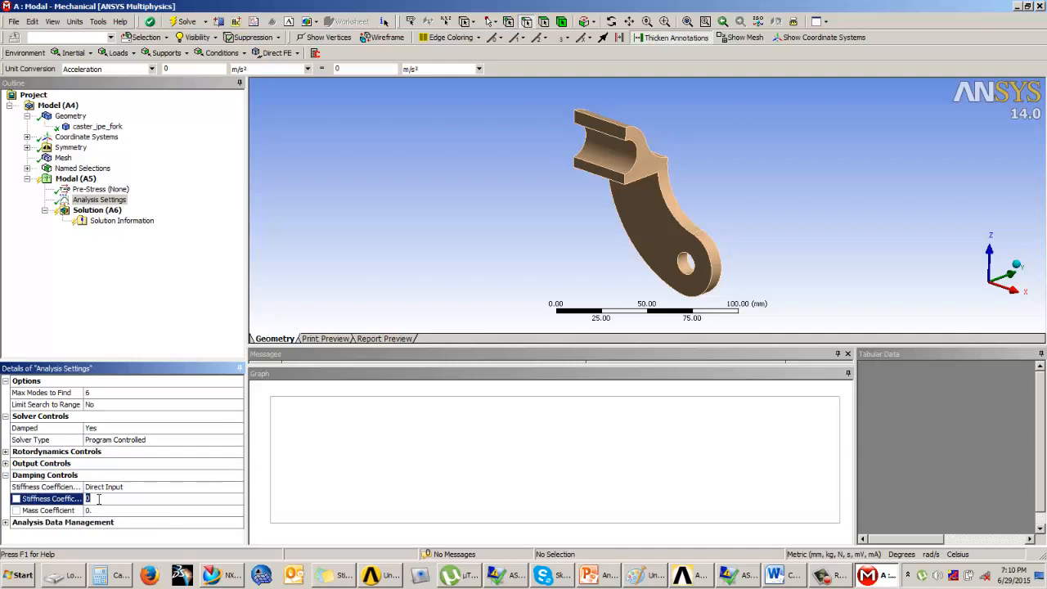
Step: Set Damped back to No in the solver controls
left_click(114, 429)
left_click(237, 429)
left_click(118, 443)
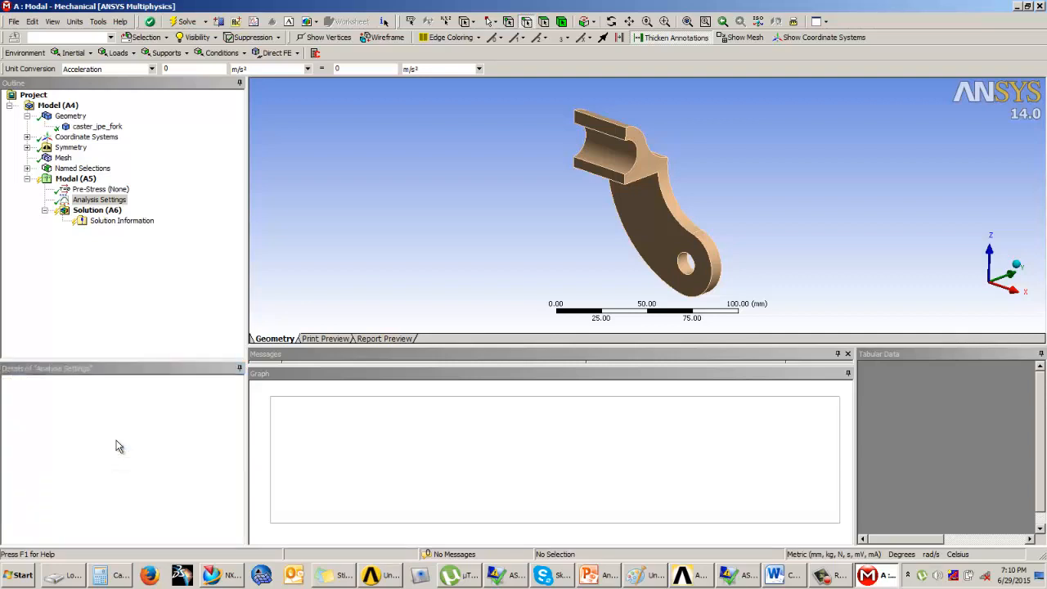
left_click(119, 334)
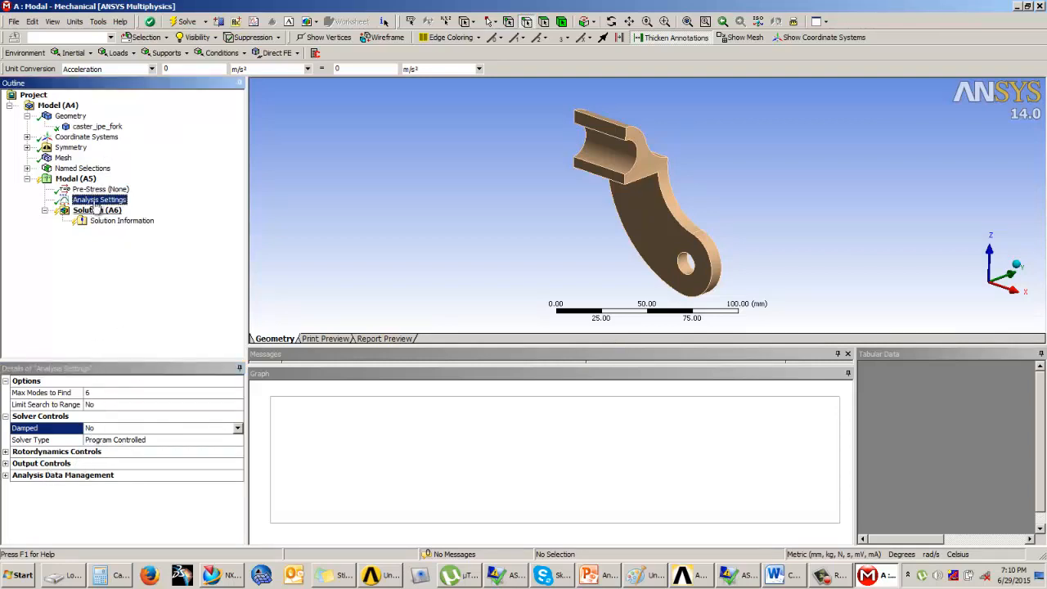
Step: Add a fixed support to the modal analysis on the half-cylindrical inner face at the bracket's upper end
left_click(82, 178)
left_click(166, 53)
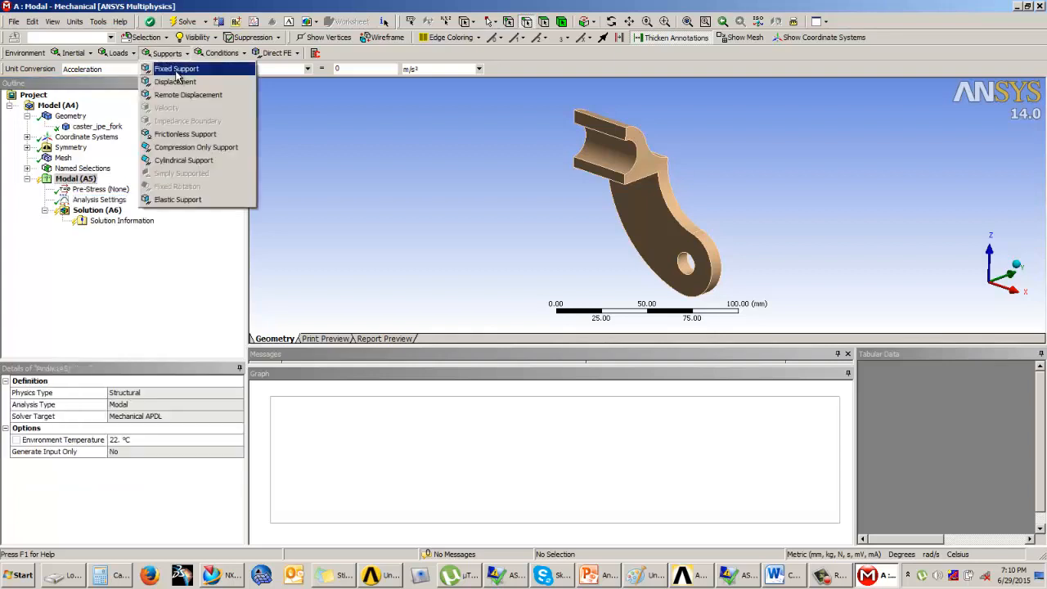
left_click(177, 71)
left_click(594, 167)
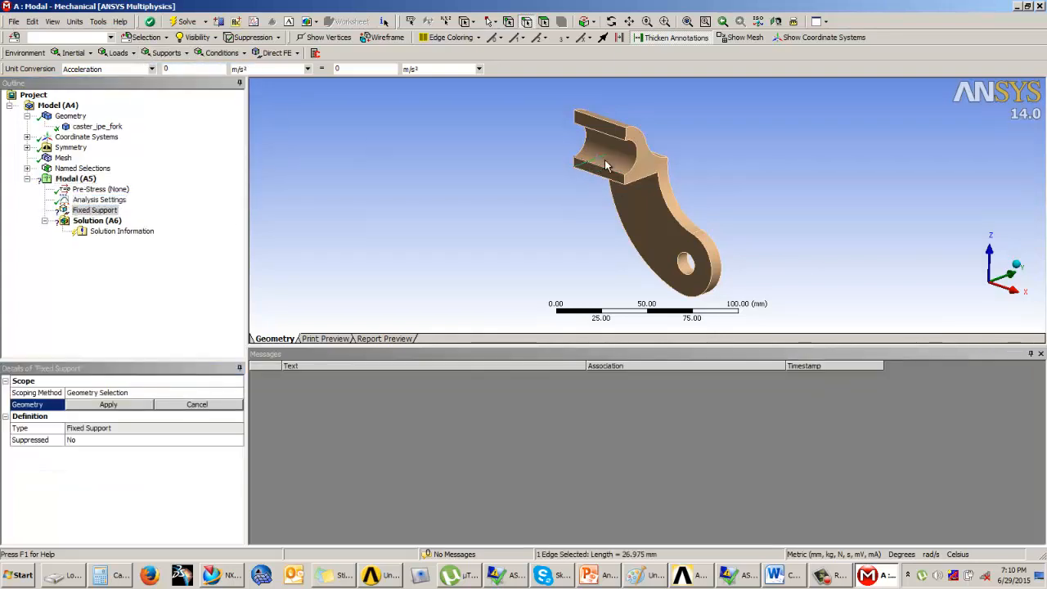
left_click(544, 21)
left_click(607, 149)
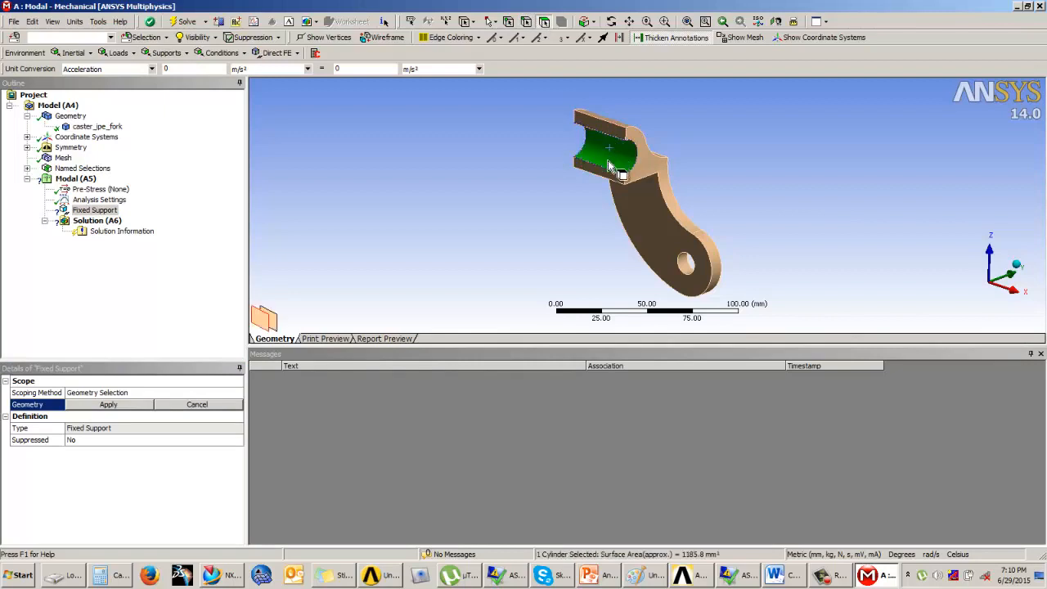
middle_click_drag(607, 150, 695, 167)
left_click(144, 404)
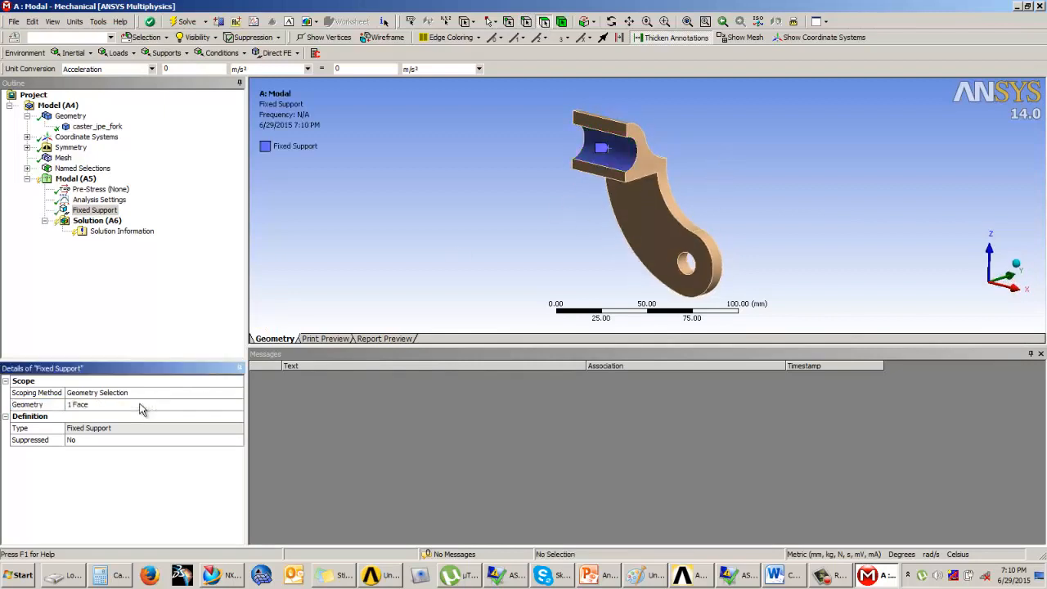
left_click(76, 178)
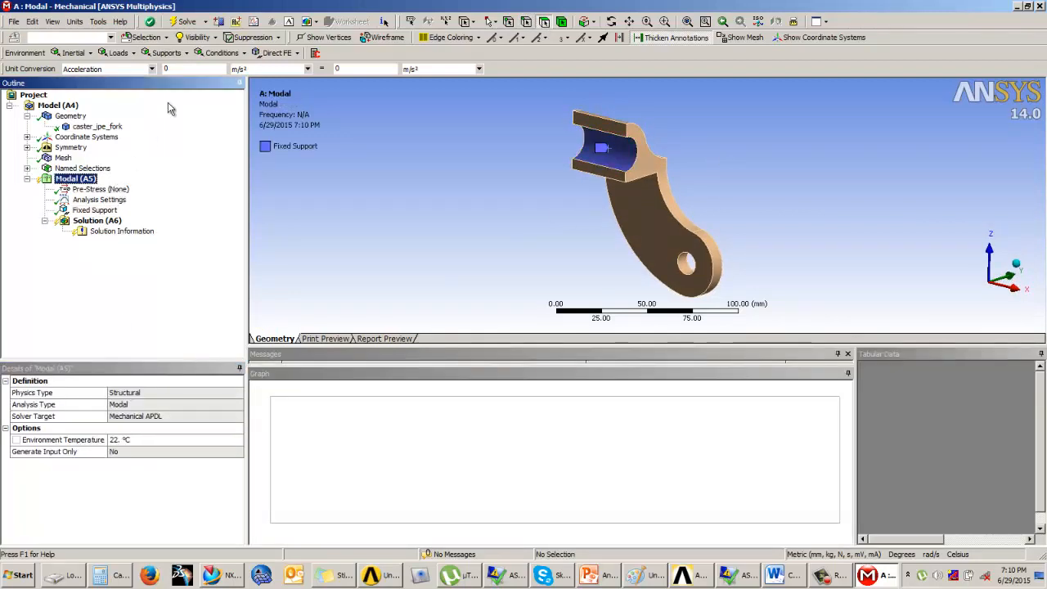
left_click(117, 52)
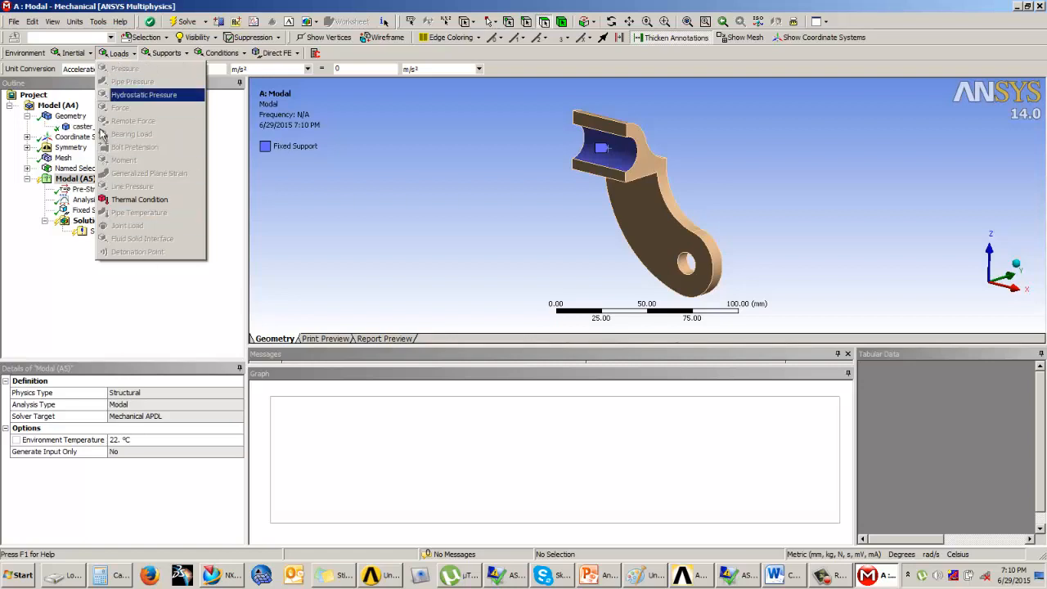
left_click(156, 293)
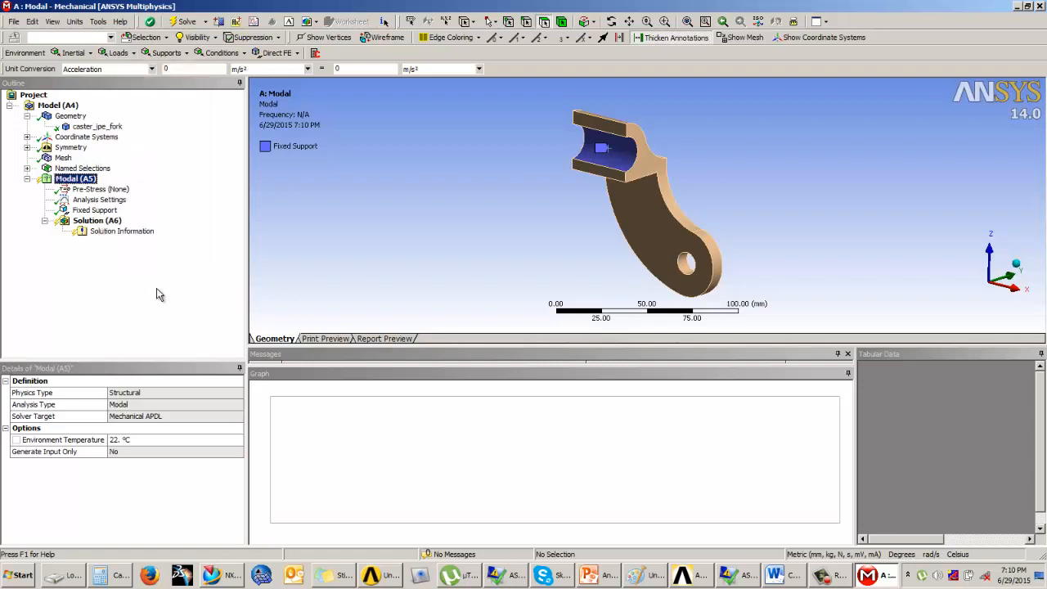
Step: Solve the modal analysis
left_click(100, 221)
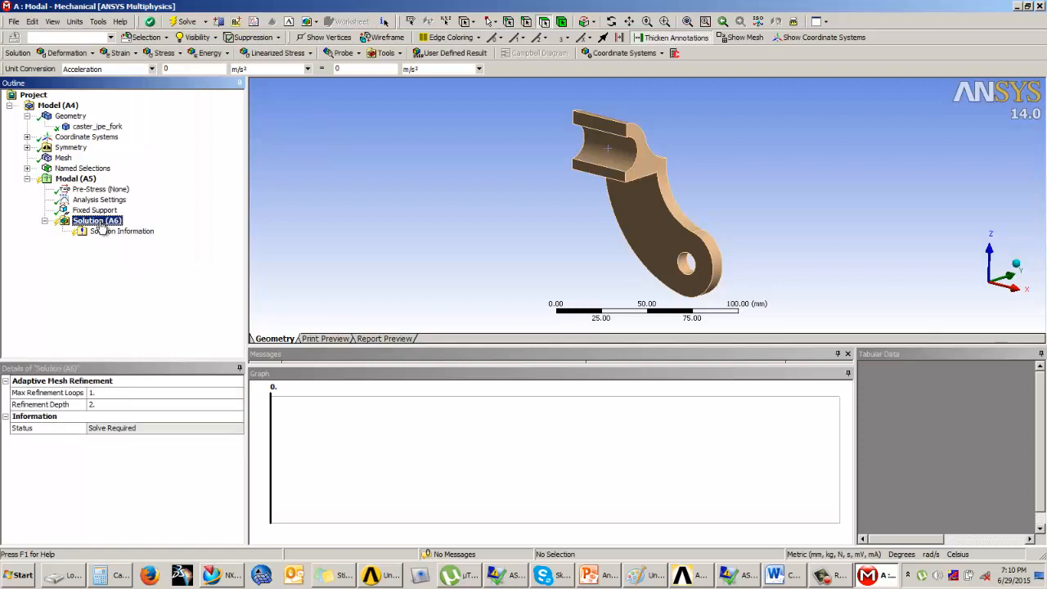
left_click(166, 55)
left_click(139, 301)
right_click(101, 221)
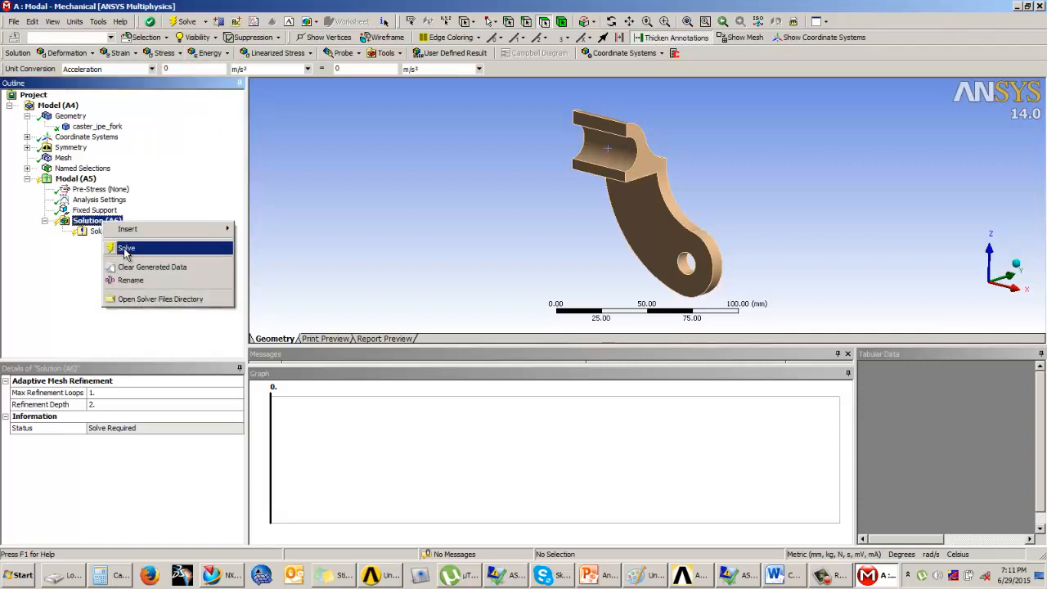
left_click(125, 249)
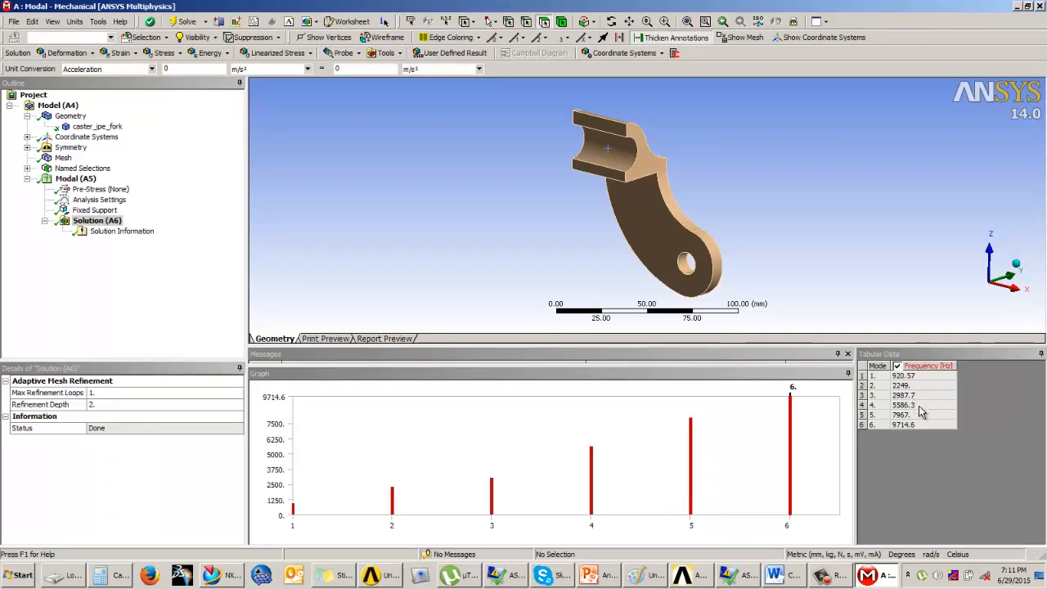
Step: Examine the natural frequencies of the six modes in the tabular data
left_click(908, 376)
left_click(910, 385)
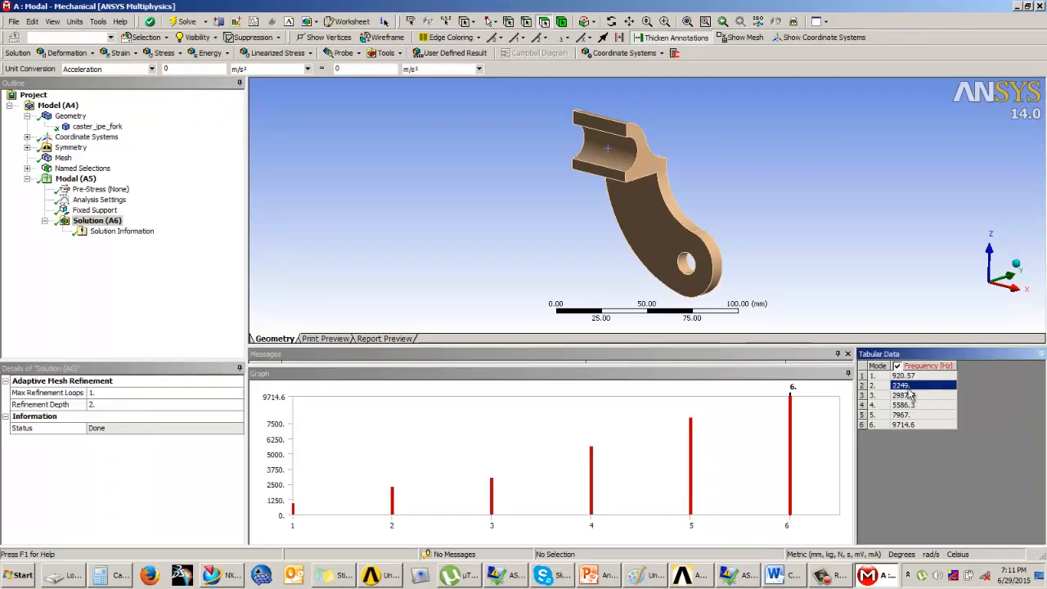
left_click(909, 395)
left_click(910, 405)
left_click(912, 415)
left_click(910, 423)
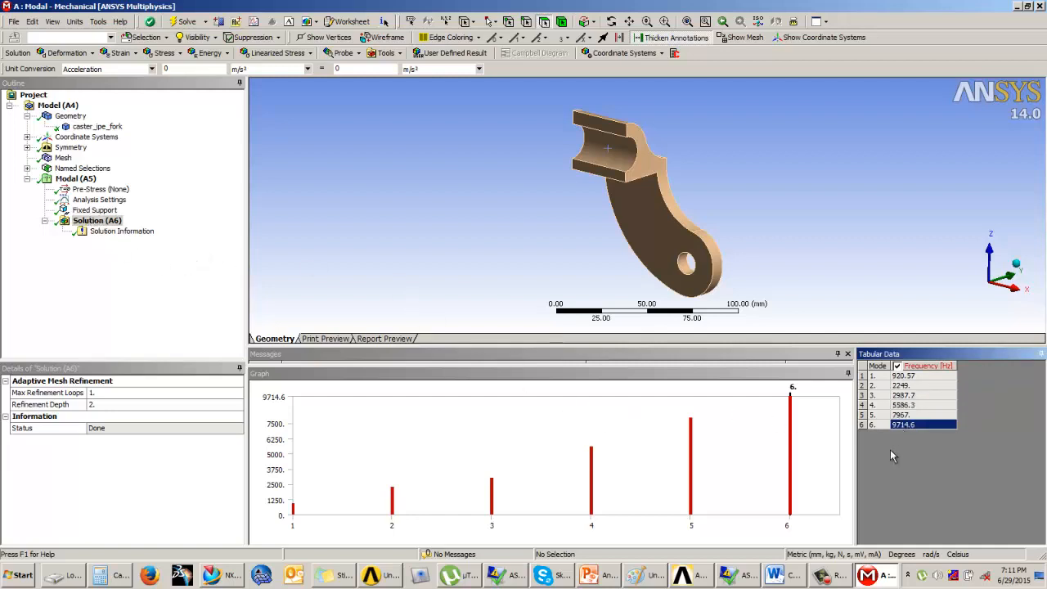
left_click(918, 386)
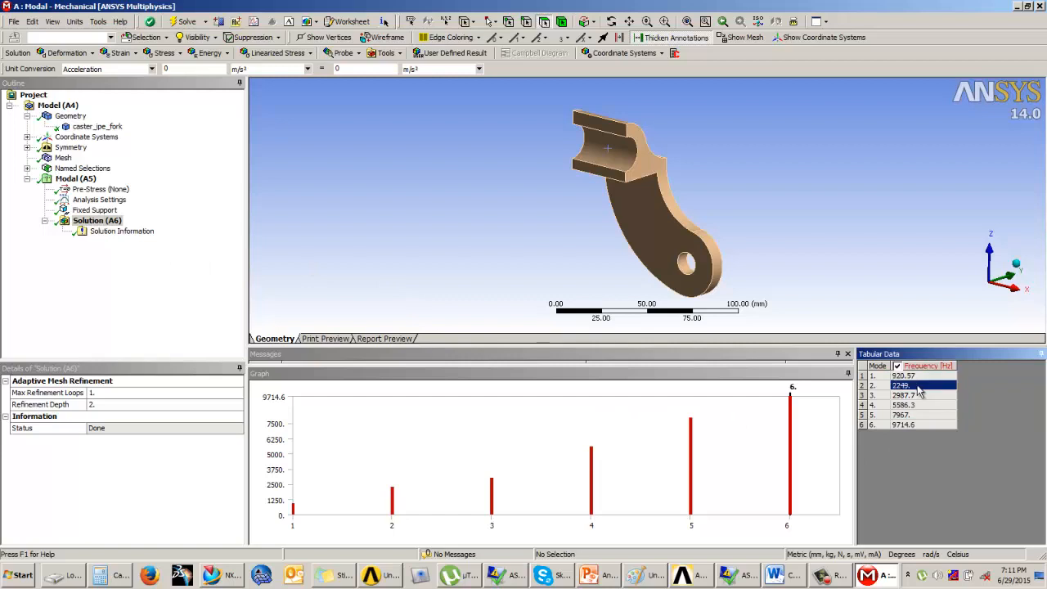
left_click(914, 395)
left_click(912, 405)
left_click(912, 415)
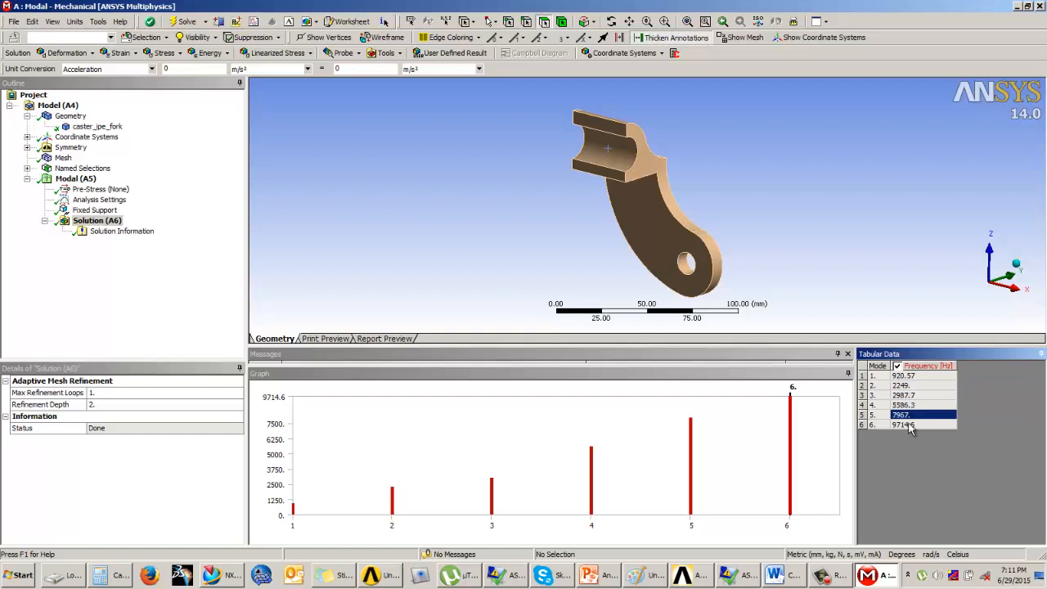
left_click(911, 425)
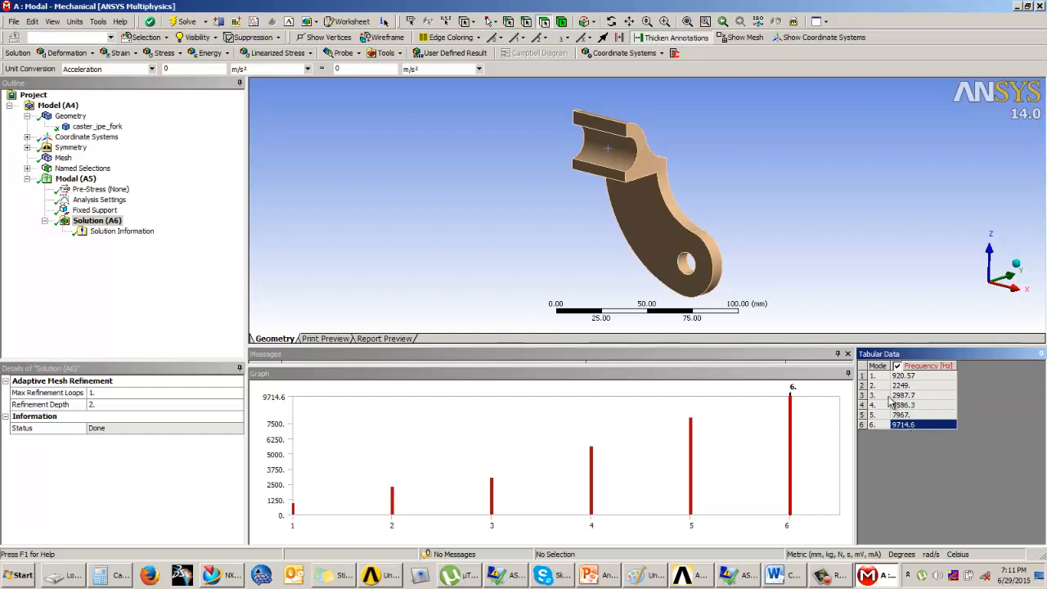
left_click(910, 385)
left_click(910, 396)
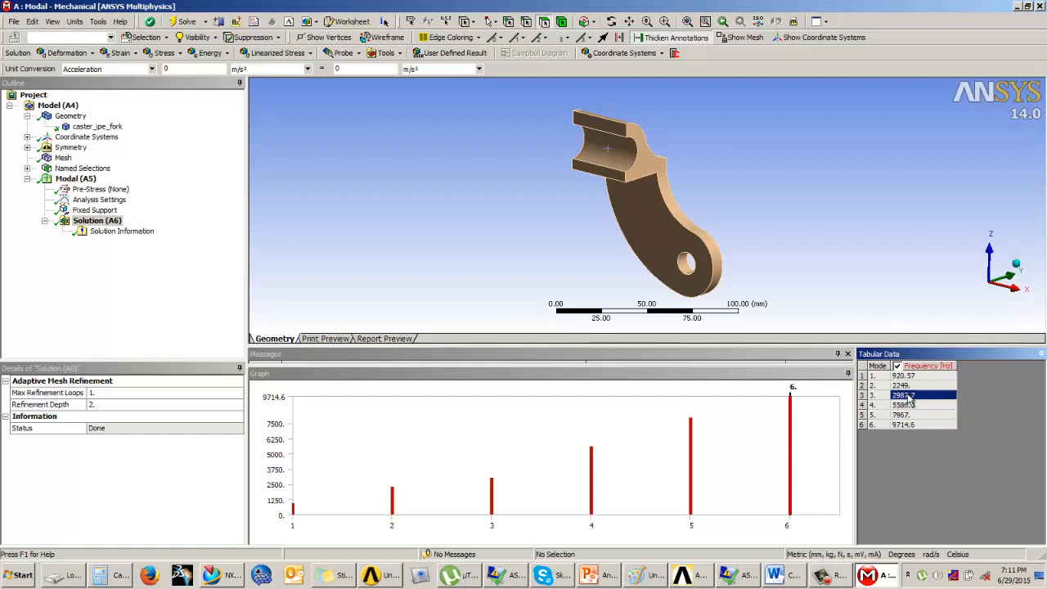
left_click(909, 377)
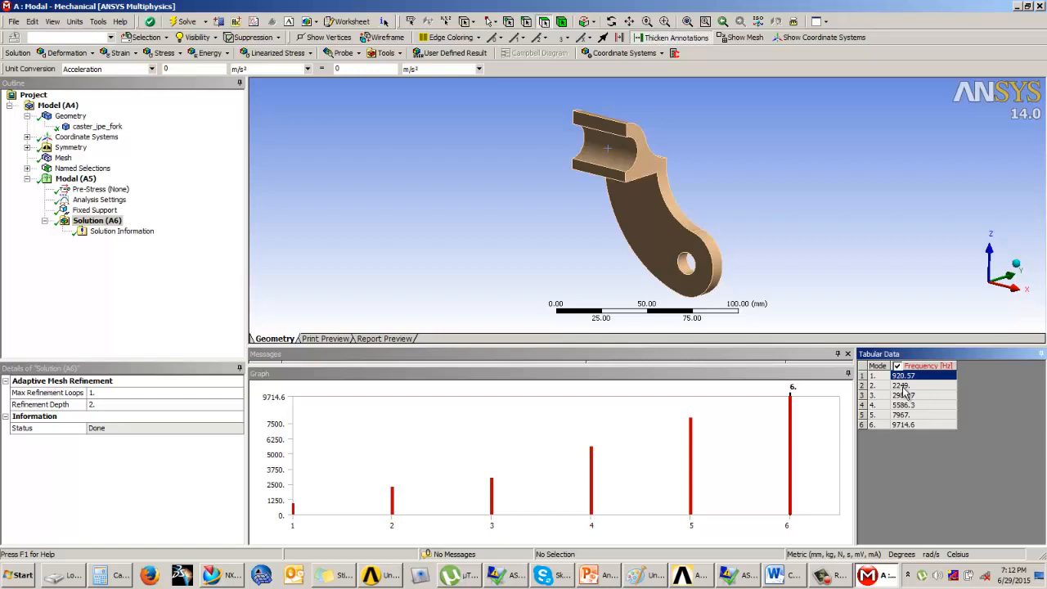
left_click(913, 386)
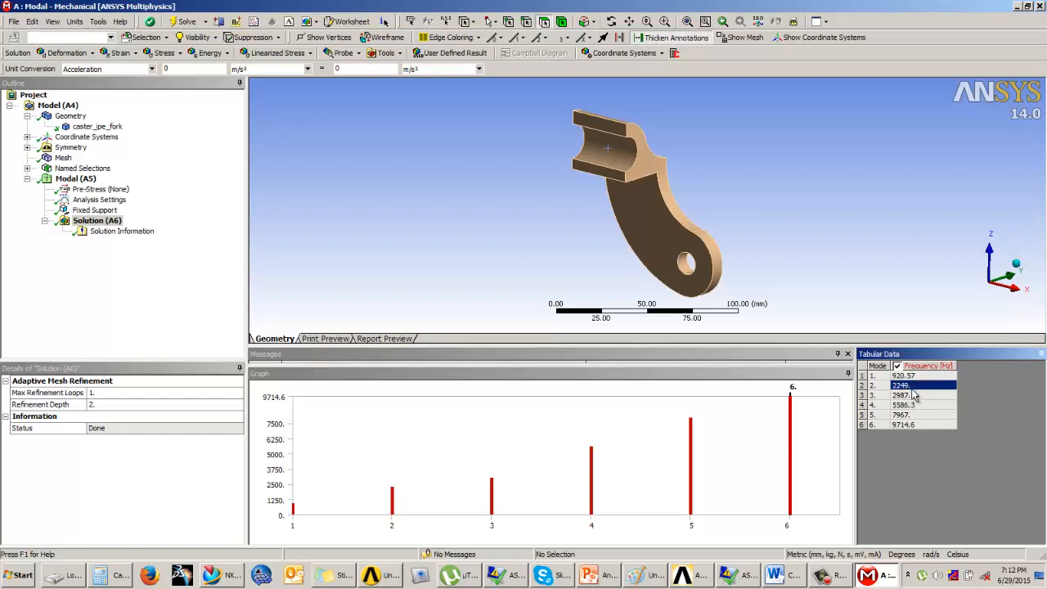
left_click(913, 396)
left_click(914, 405)
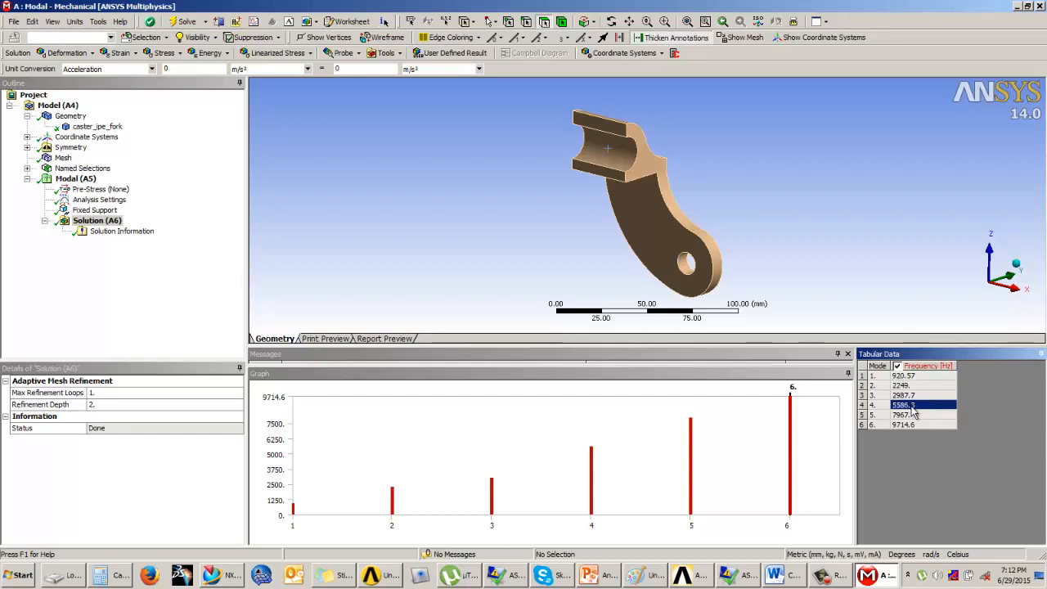
Step: Select all six mode frequencies in the table, and select all modes in the frequency graph
right_click(911, 396)
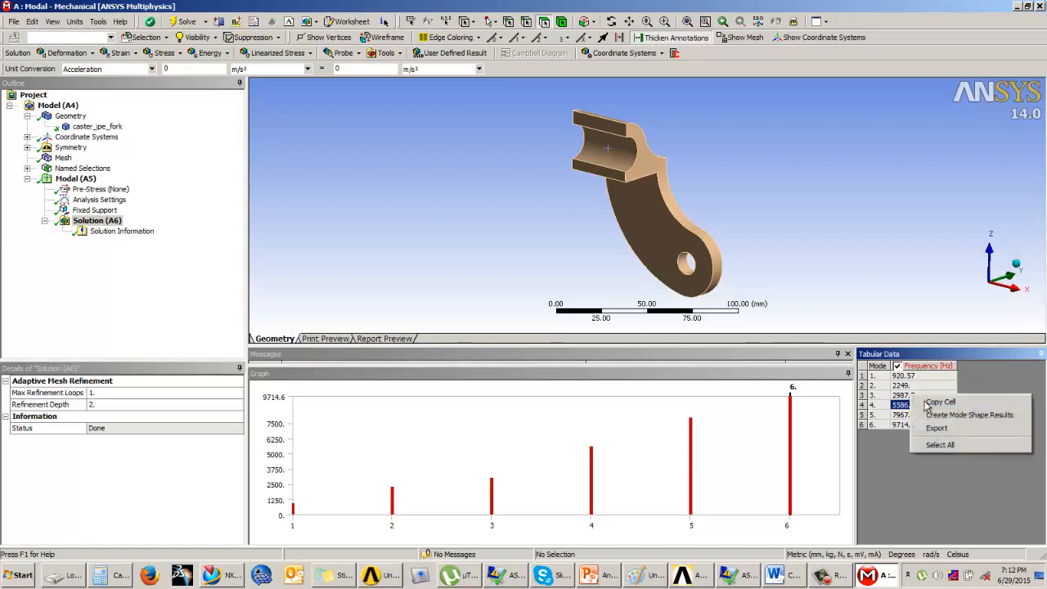
right_click(903, 385)
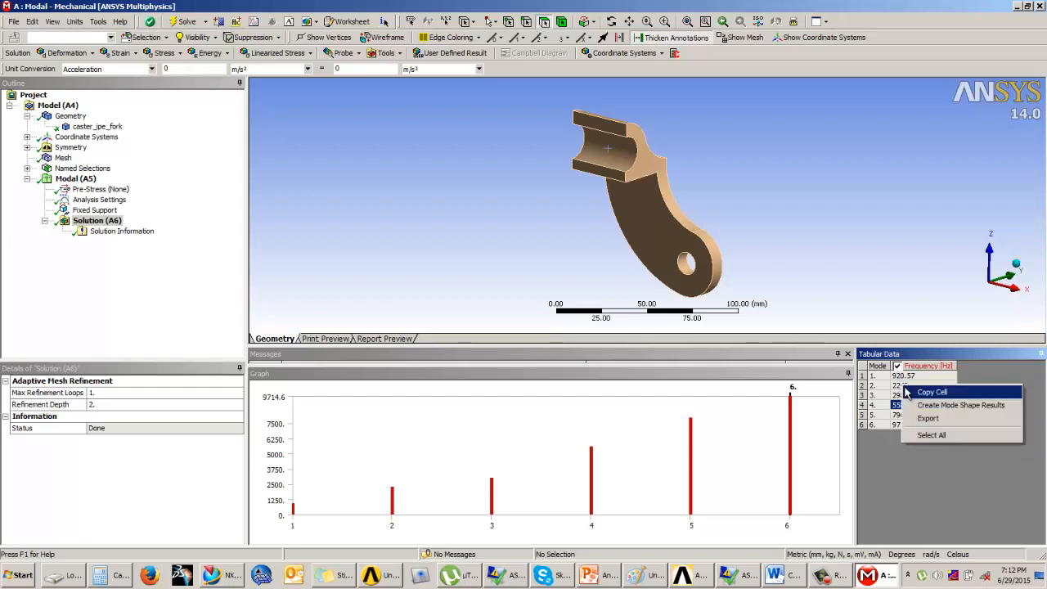
left_click(938, 437)
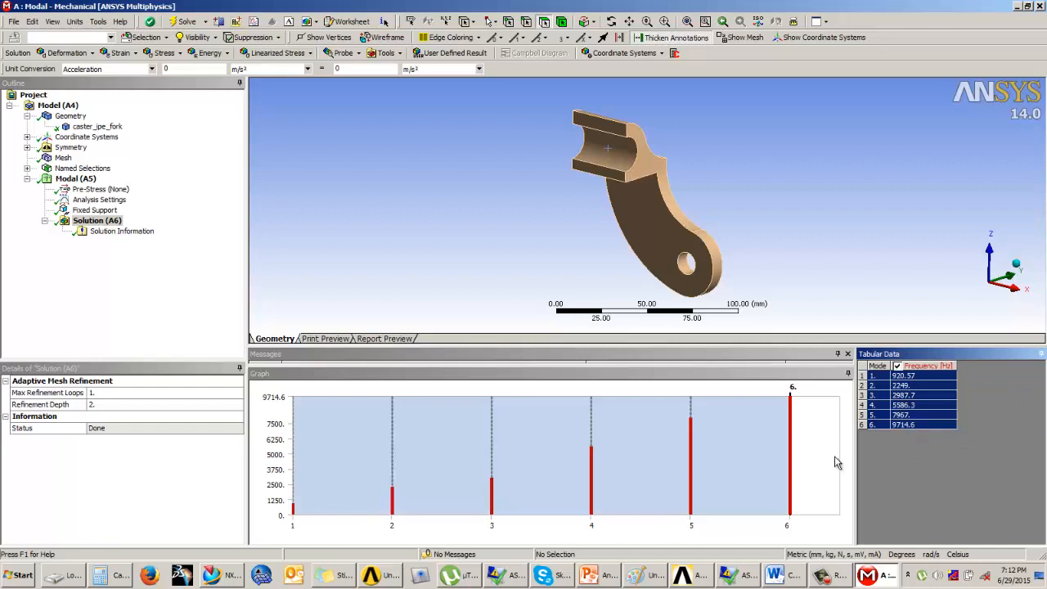
left_click(832, 462)
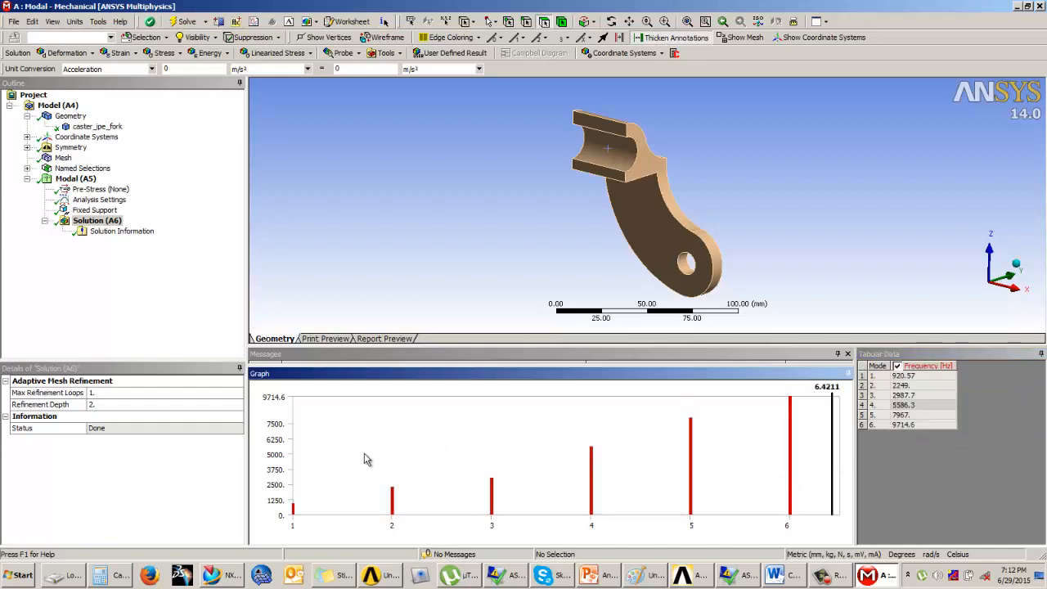
right_click(417, 451)
left_click(436, 455)
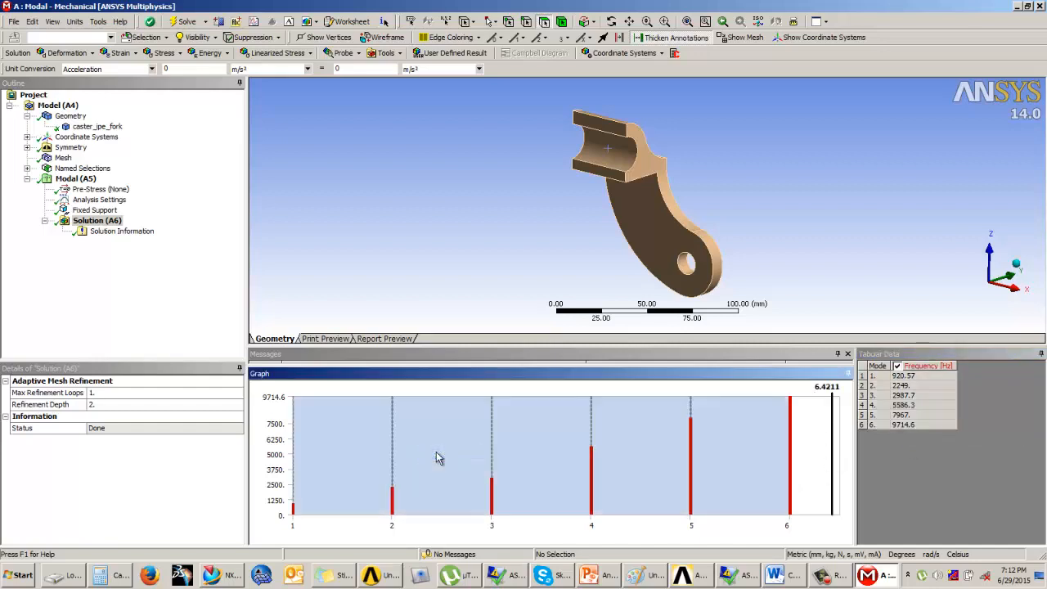
Step: Create mode shape results for all six modes from the frequency table and evaluate all results
right_click(898, 412)
left_click(923, 462)
right_click(905, 413)
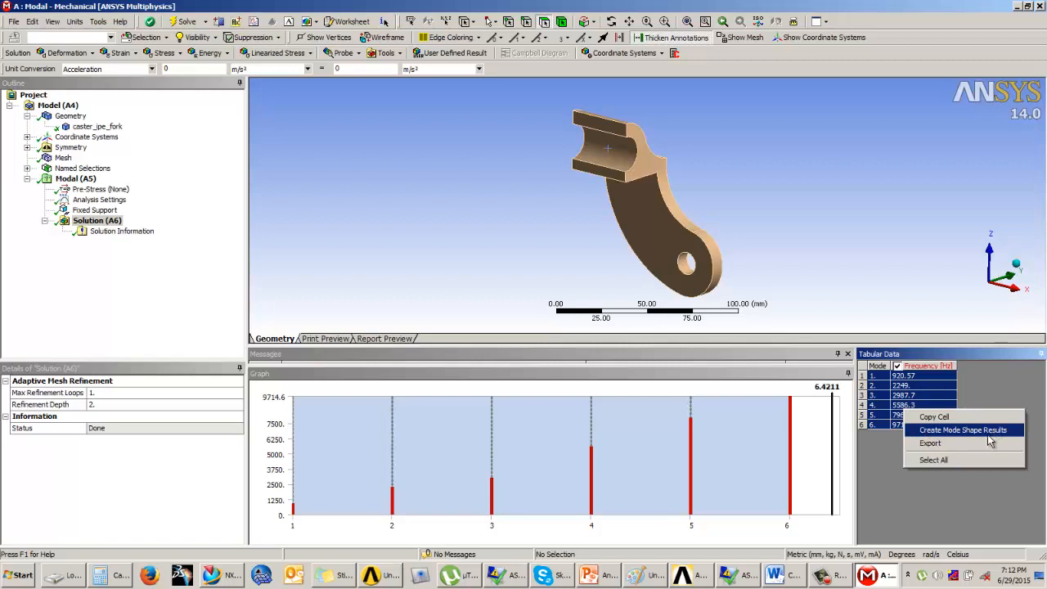
left_click(936, 460)
right_click(925, 397)
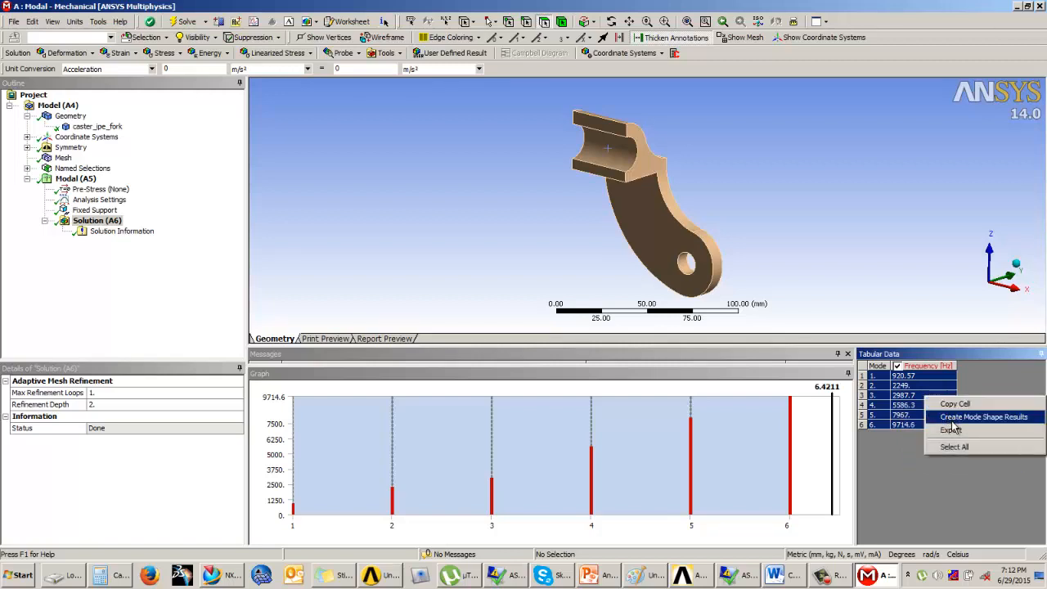
left_click(950, 418)
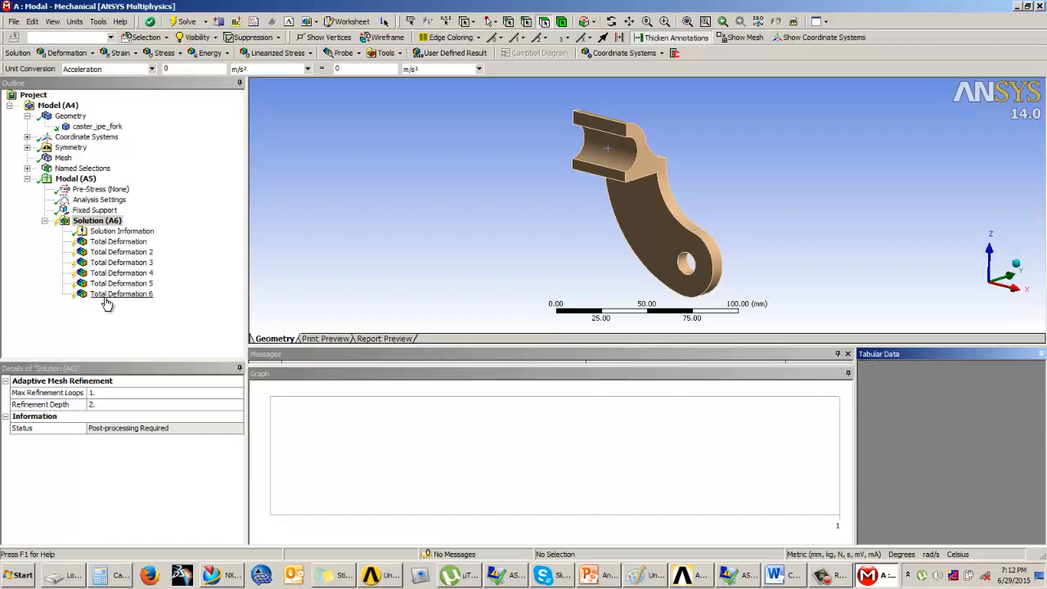
right_click(96, 222)
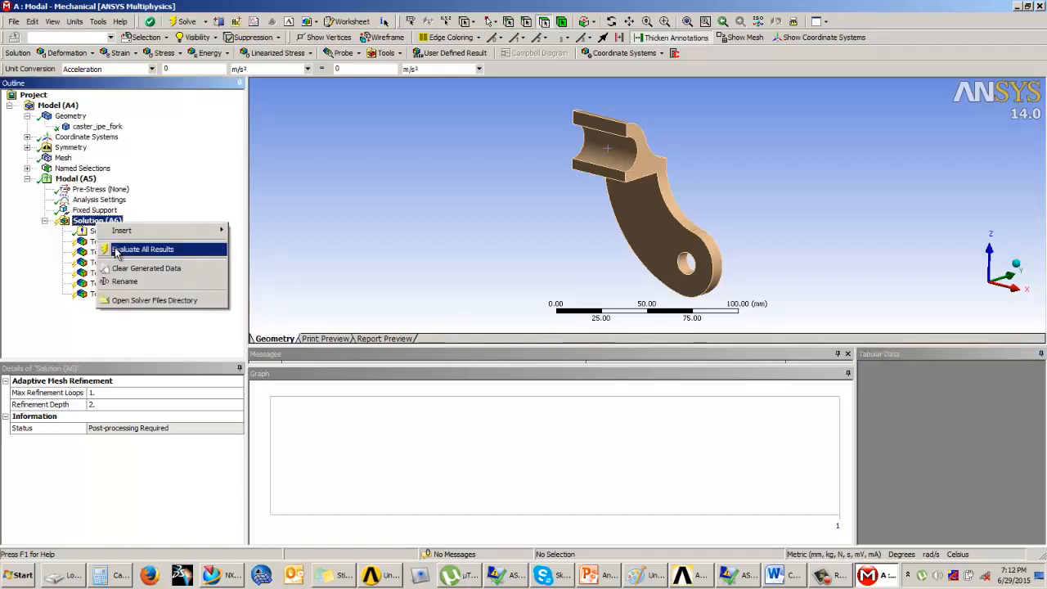
left_click(116, 250)
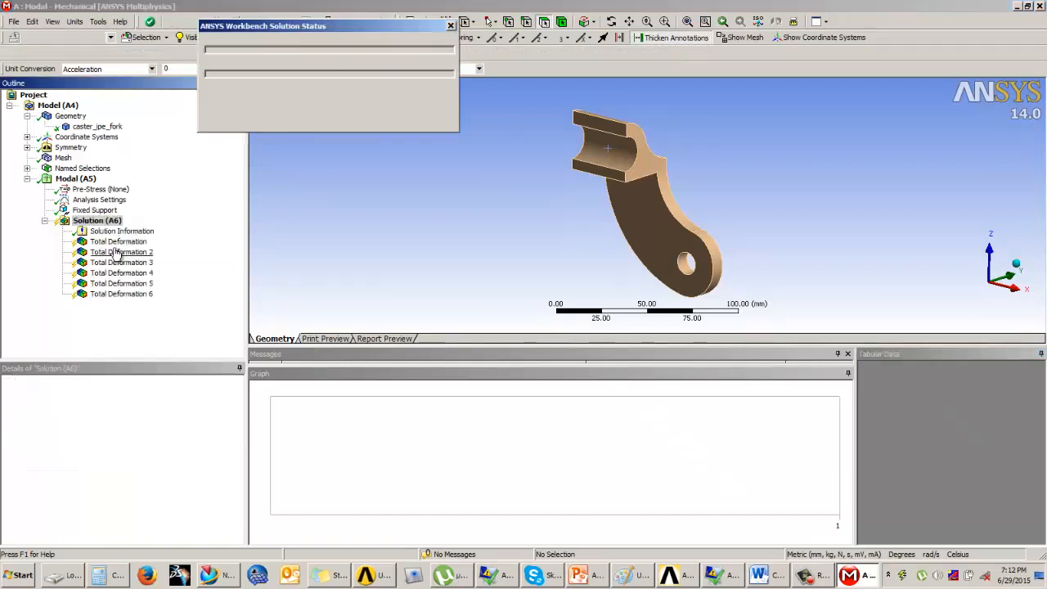
Step: Review the total deformation plots of modes 1 to 6 from different viewing angles, returning to the first mode
left_click(116, 243)
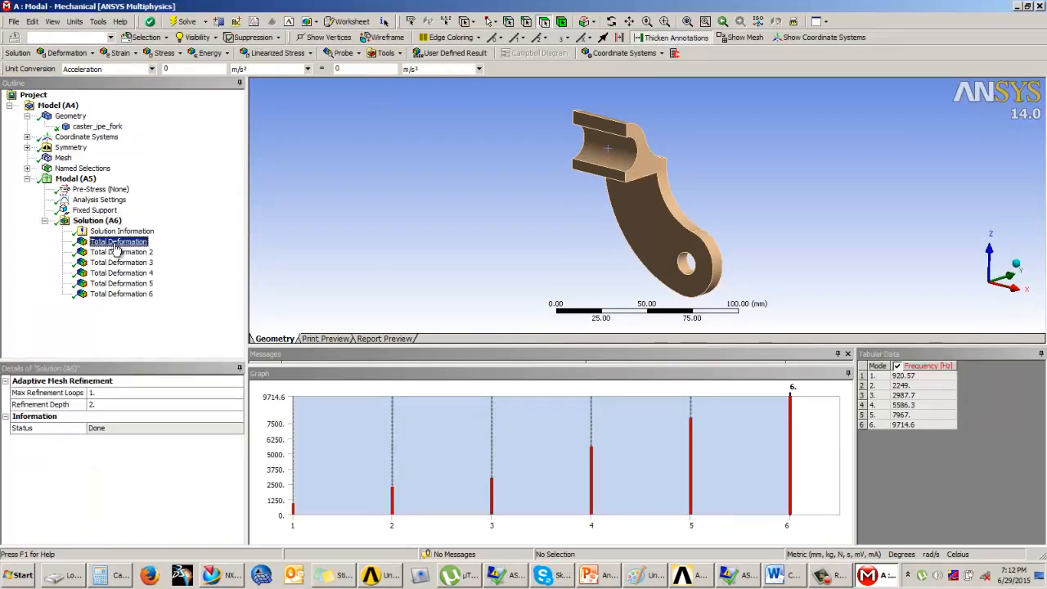
left_click_drag(685, 234, 564, 246)
left_click(124, 254)
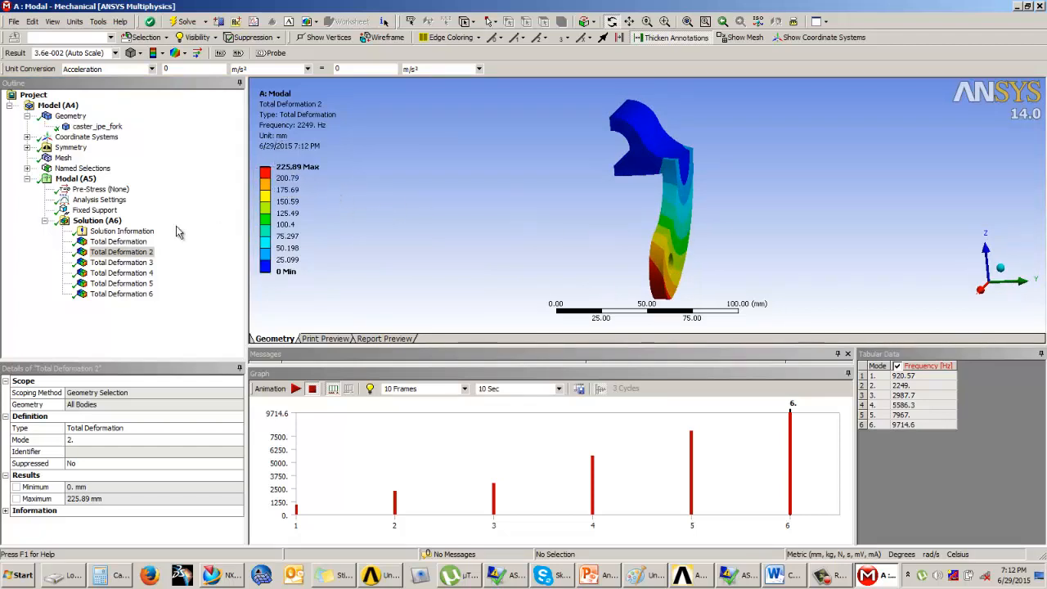
left_click(121, 262)
left_click_drag(809, 263, 654, 286)
left_click(138, 274)
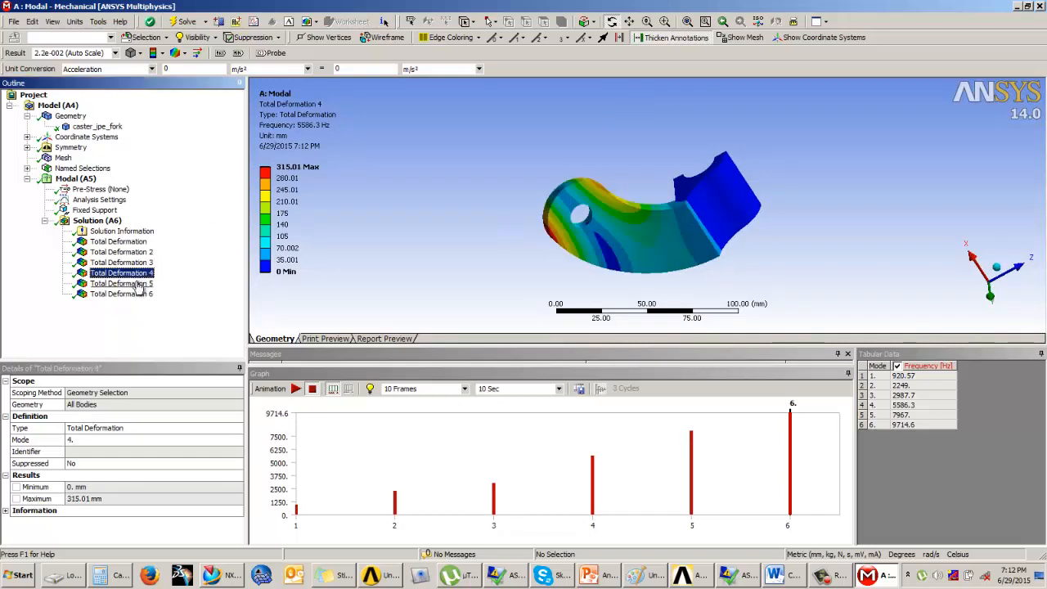
left_click(133, 284)
left_click(129, 295)
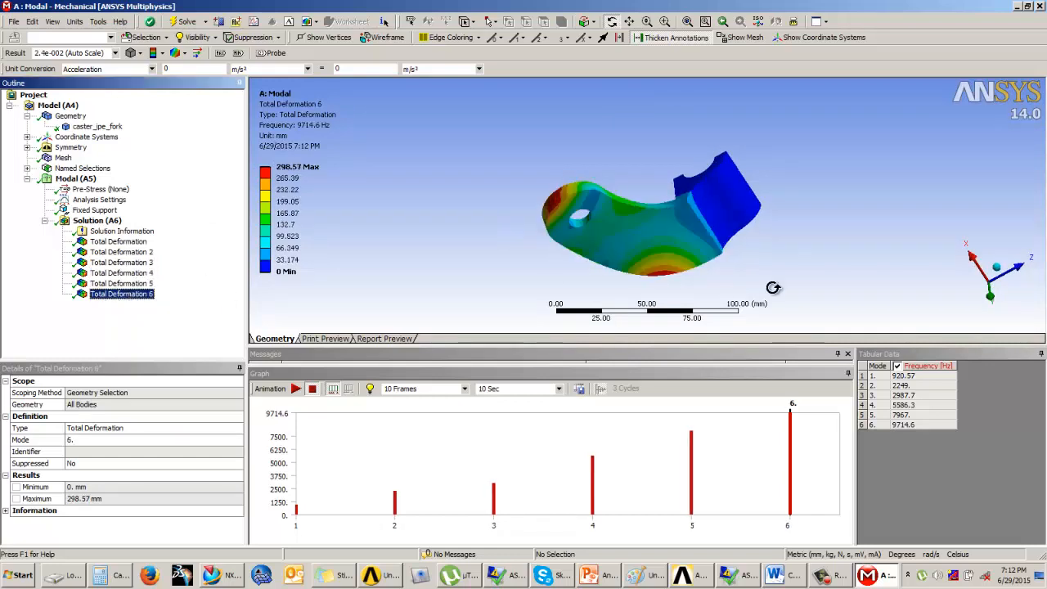
left_click_drag(708, 294, 498, 175)
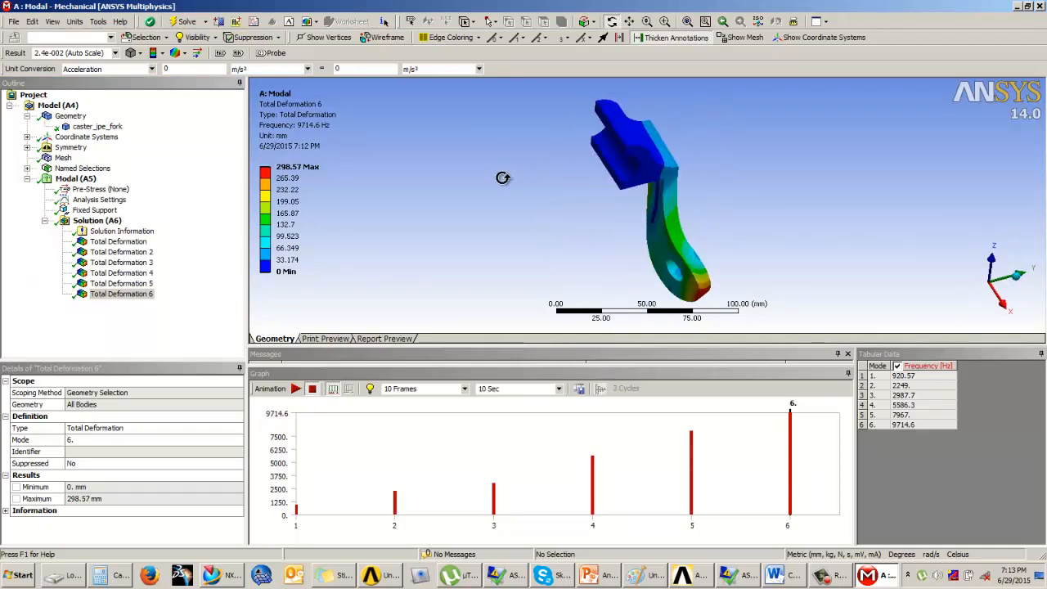
left_click(109, 242)
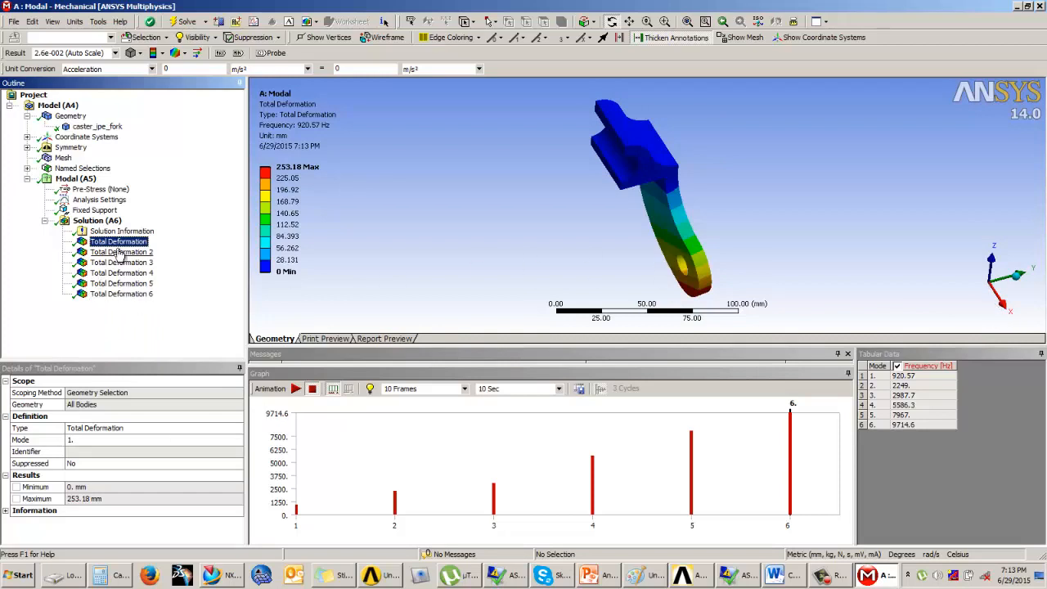
Step: Review the total deformation plots of modes 2 and 3, viewing the third mode from a different angle
left_click(120, 253)
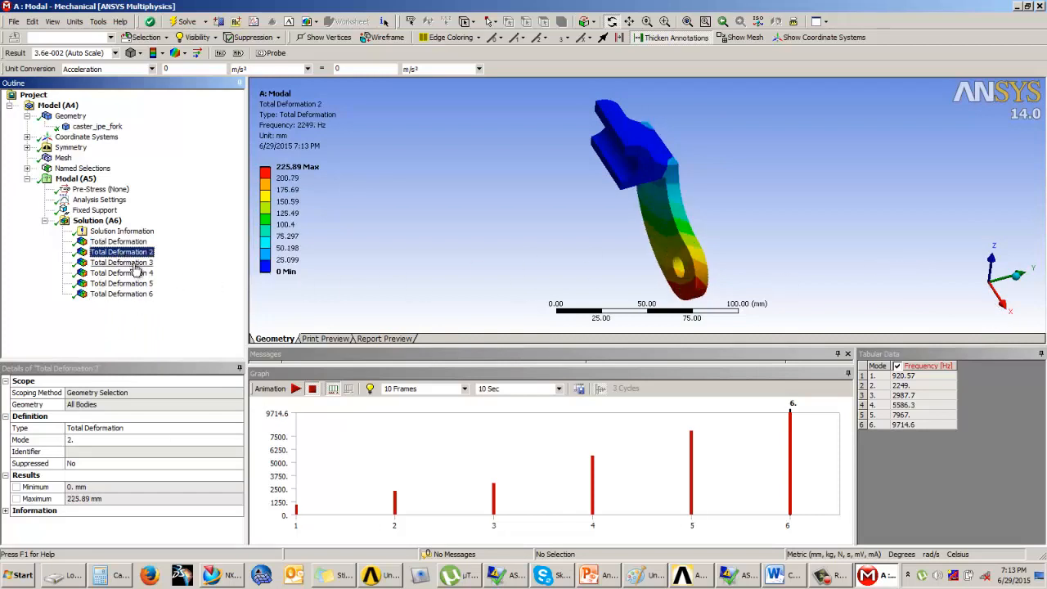
left_click(136, 265)
middle_click_drag(641, 225, 648, 214)
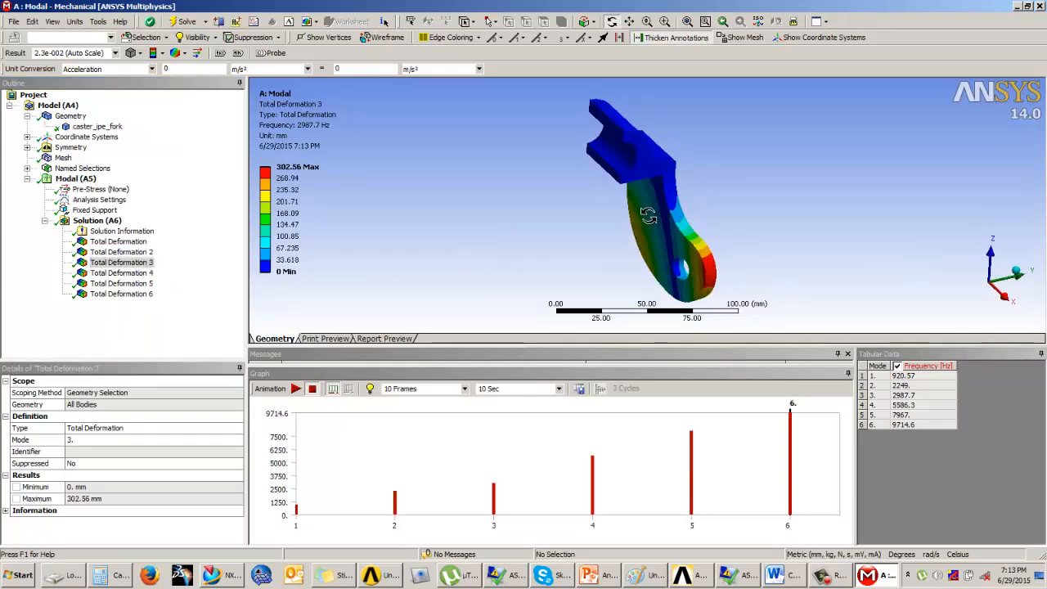
Step: Play and stop the deformation animations of mode 4 and mode 5 in turn
left_click(124, 274)
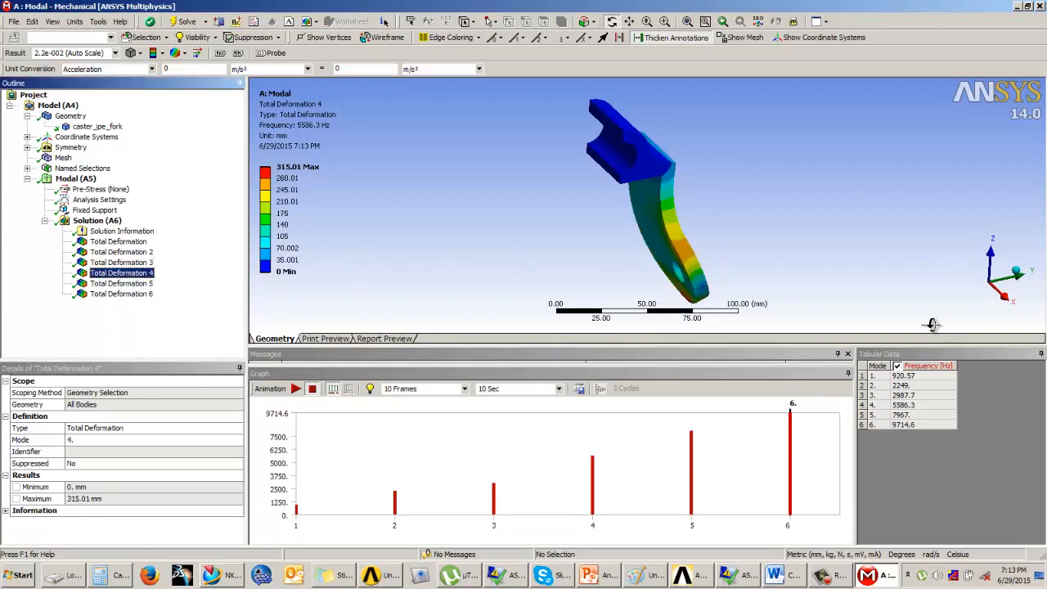
left_click(297, 388)
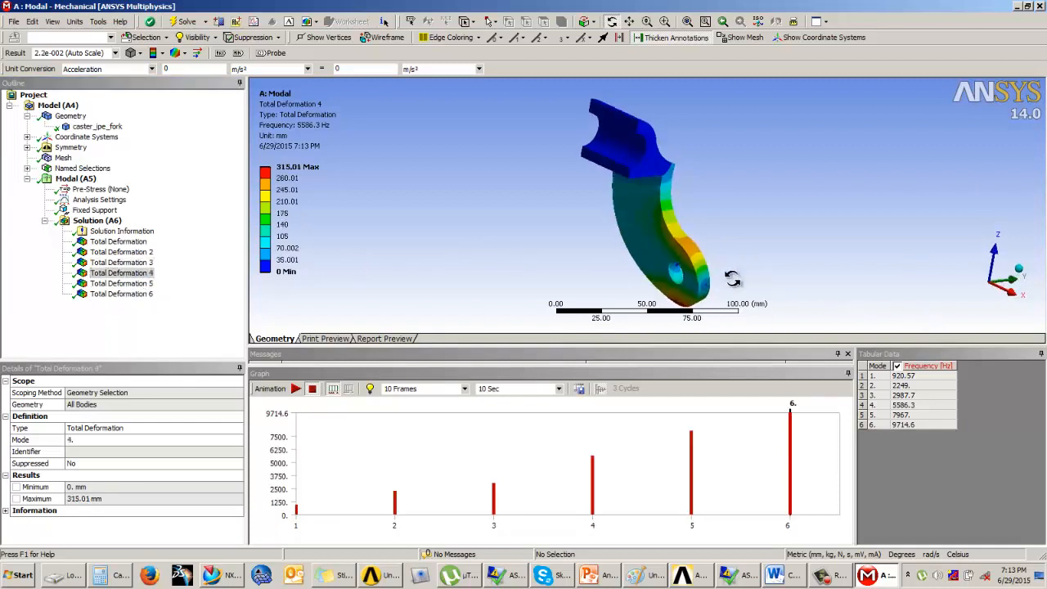
left_click(312, 388)
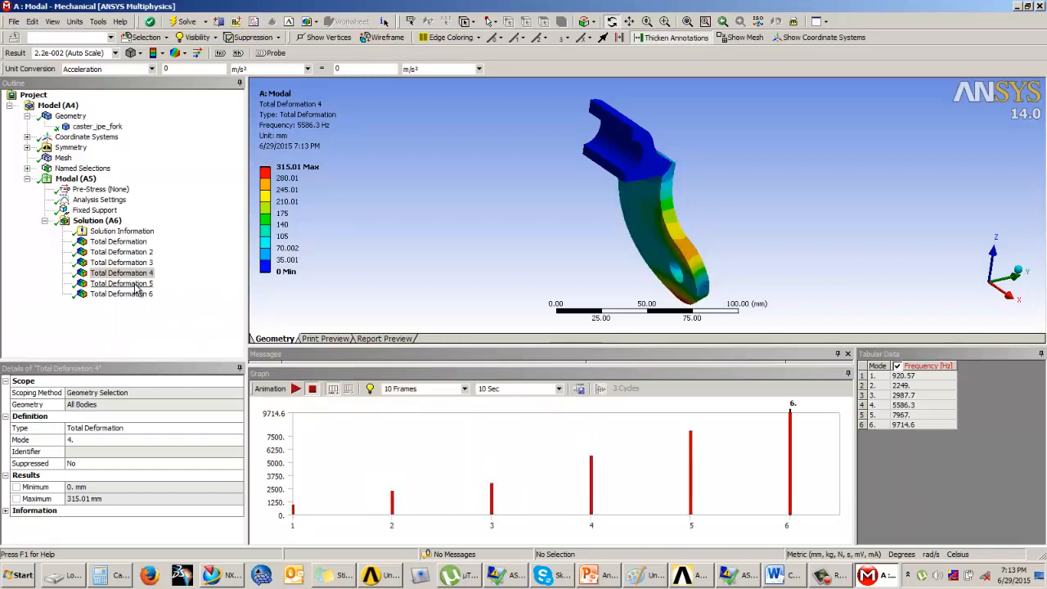
left_click(131, 284)
left_click(295, 389)
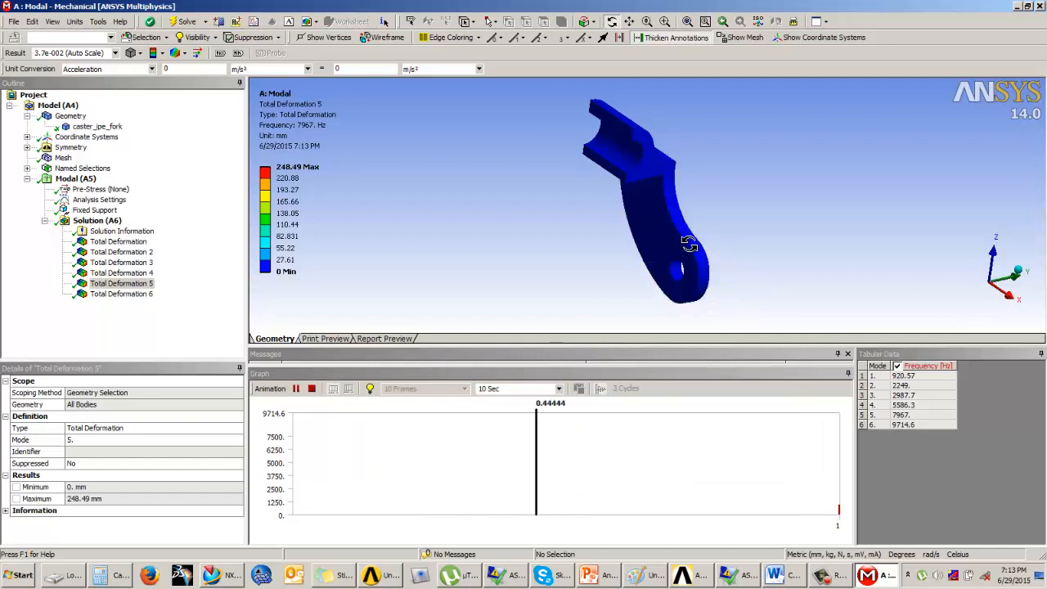
left_click(310, 389)
Step: Show the total deformation of mode 6, then play and stop its animation and inspect the shape
left_click(122, 294)
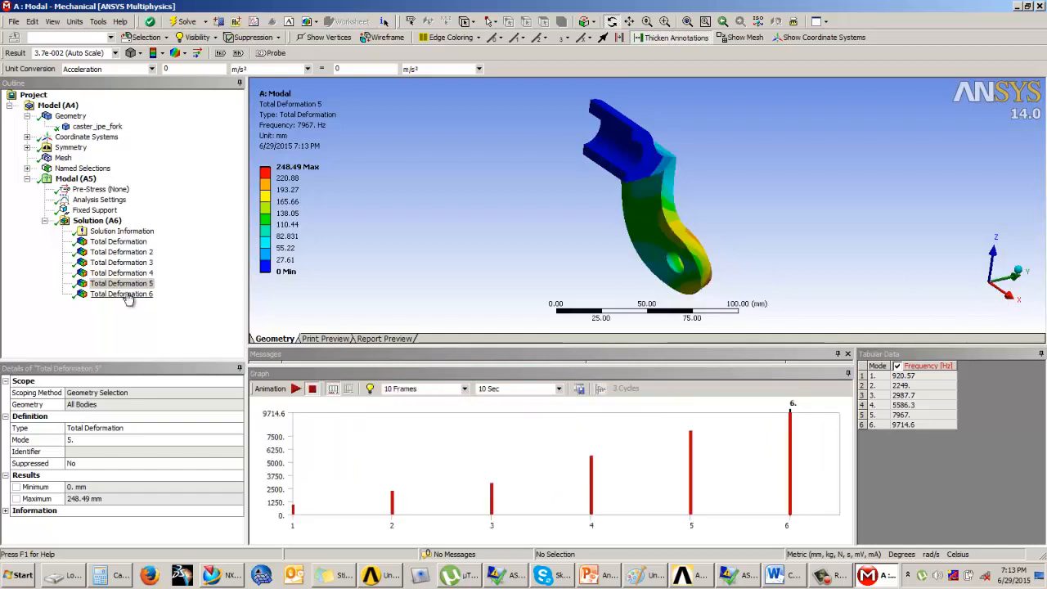
left_click(296, 389)
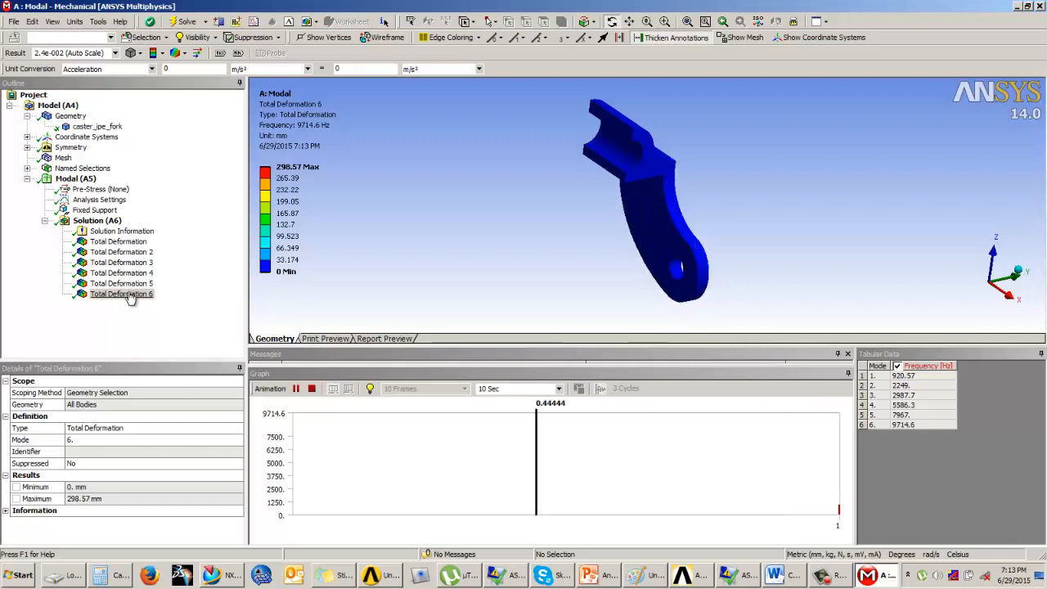
left_click(312, 389)
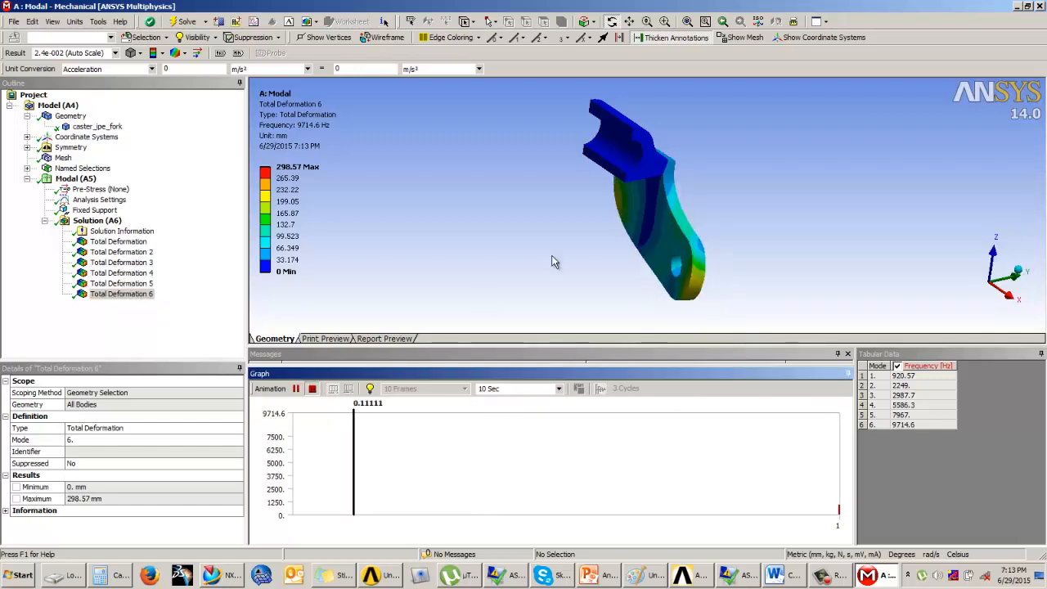
left_click_drag(554, 260, 703, 246)
Step: Return to the first mode's total deformation, play and stop its animation, and inspect the bracket from several angles
left_click(115, 241)
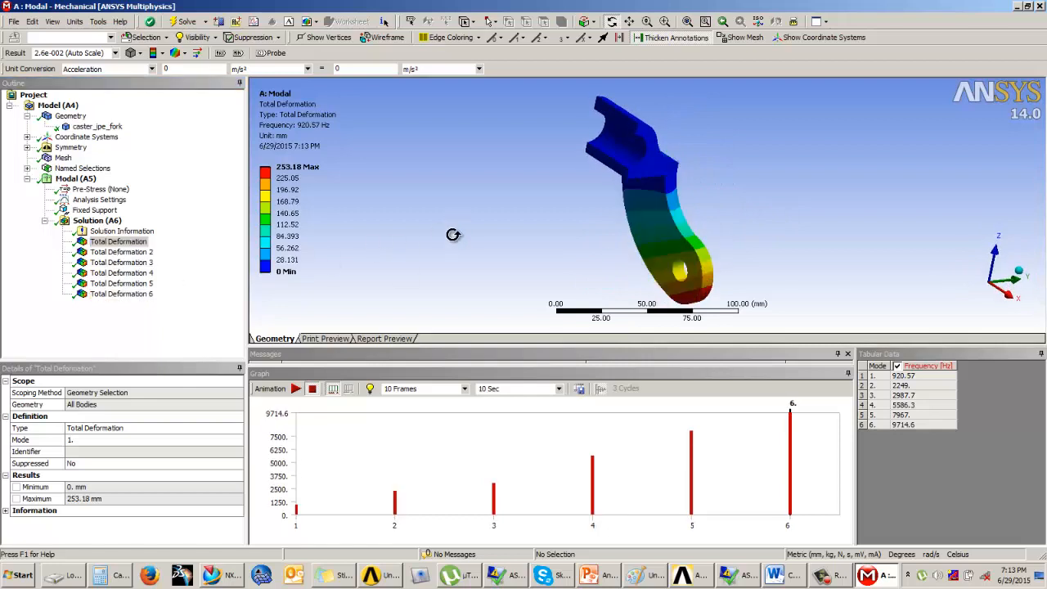
left_click_drag(456, 237, 650, 255)
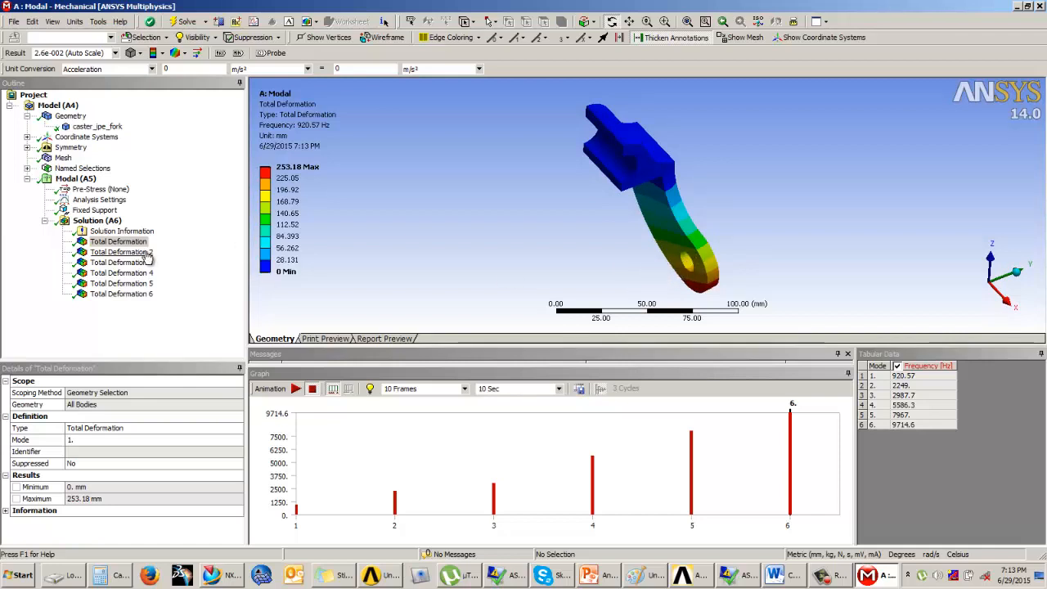
left_click(296, 389)
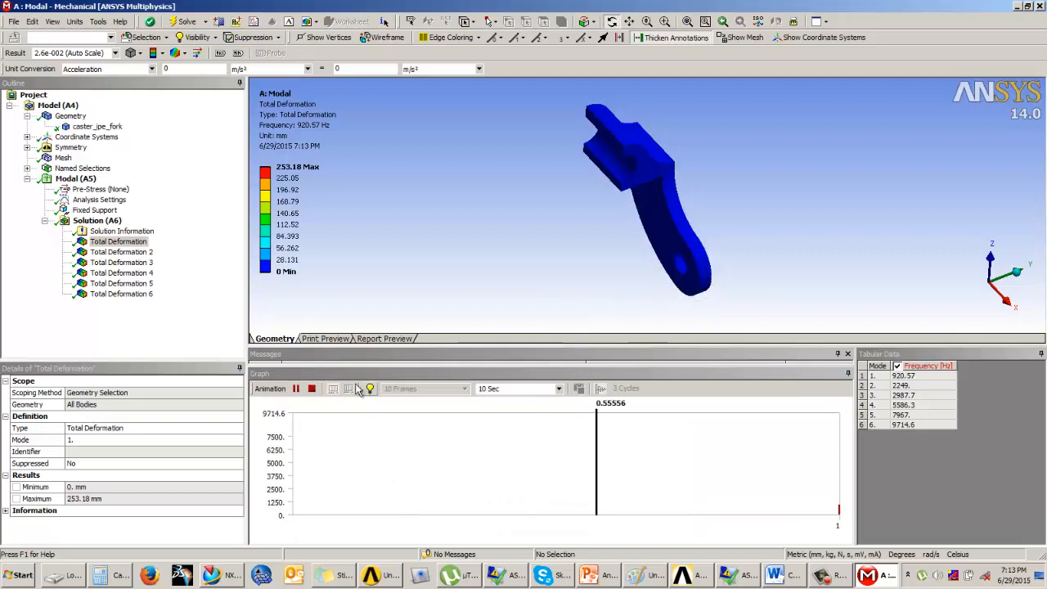
left_click(311, 389)
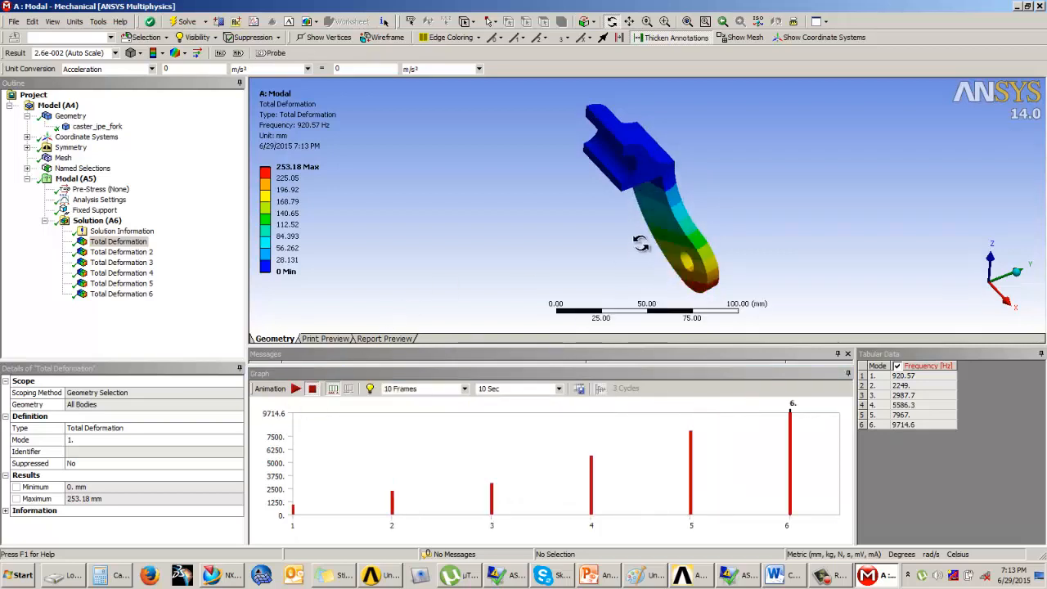
left_click_drag(638, 216, 659, 238)
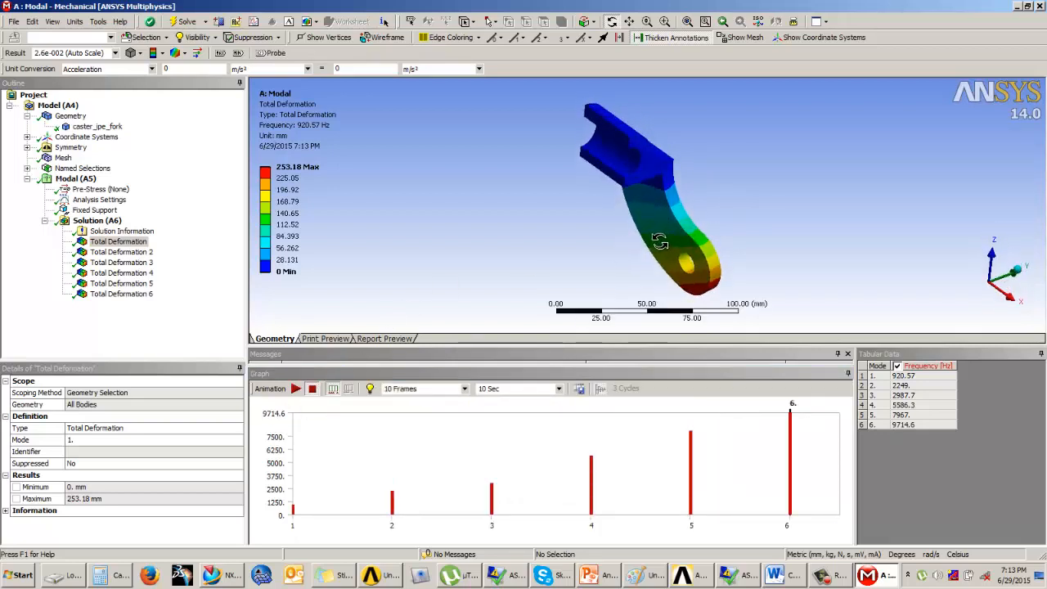
left_click_drag(709, 201, 682, 235)
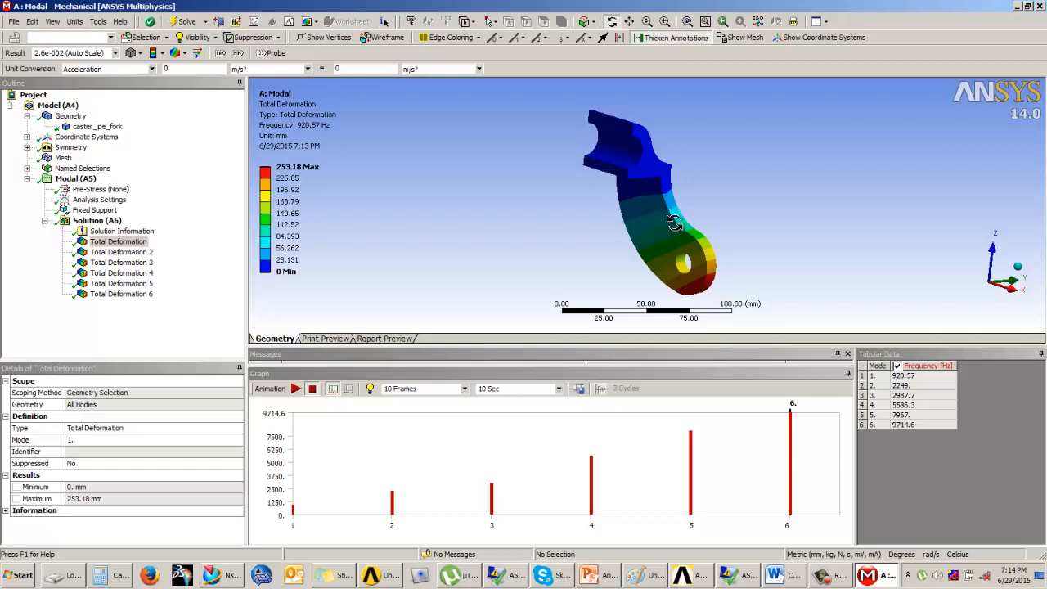
Step: Show the total deformation of mode 6 and of mode 5, viewing the fifth mode from the opposite side
left_click(139, 296)
left_click(123, 283)
left_click_drag(499, 214, 666, 212)
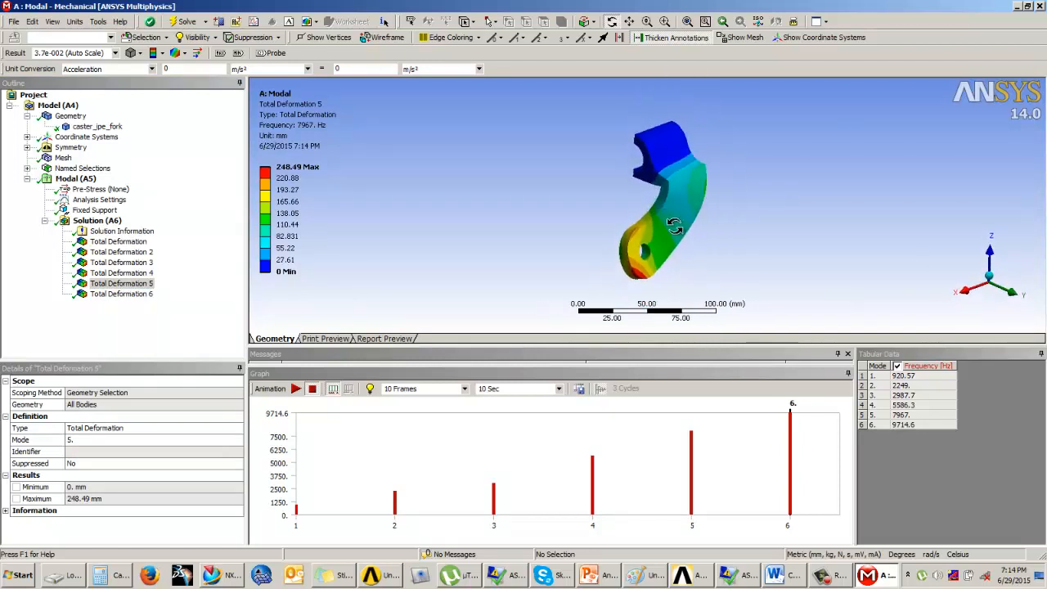
left_click(821, 576)
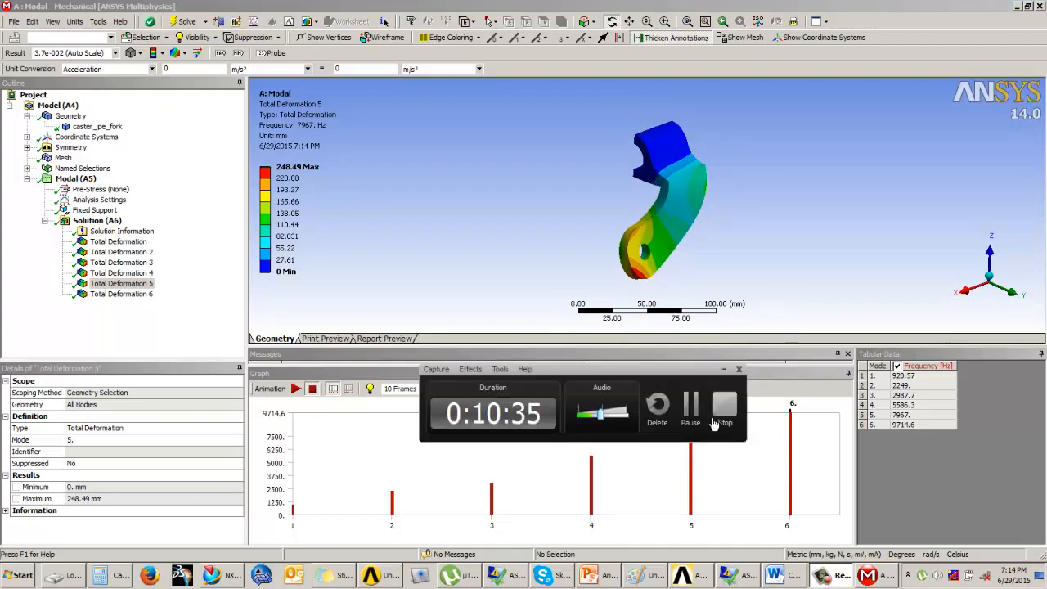